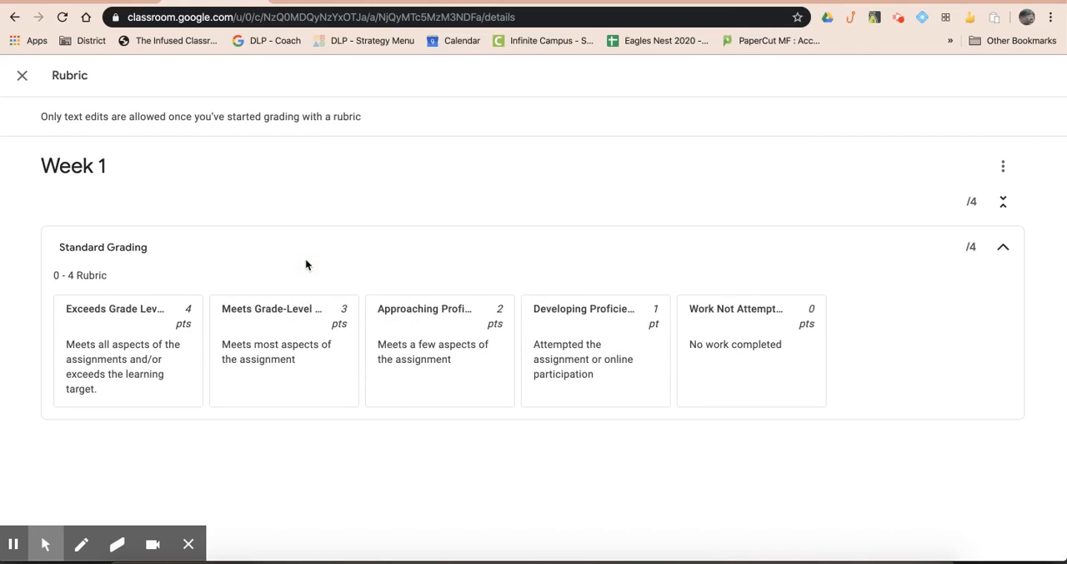
# Step: Close the rubric view and open the student's submitted document from the Week 1 student work
pyautogui.click(23, 75)
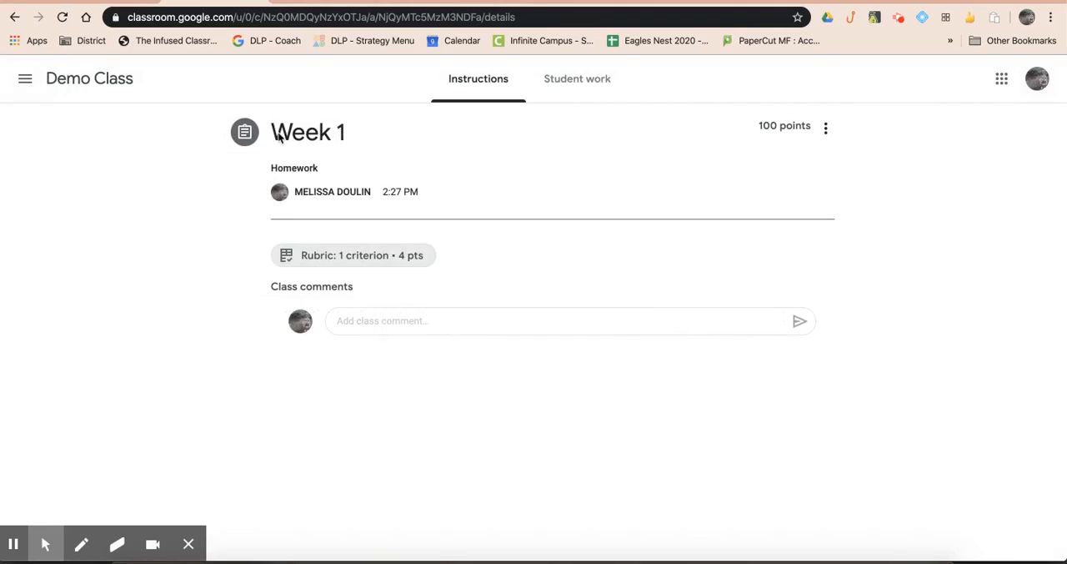
pyautogui.click(589, 83)
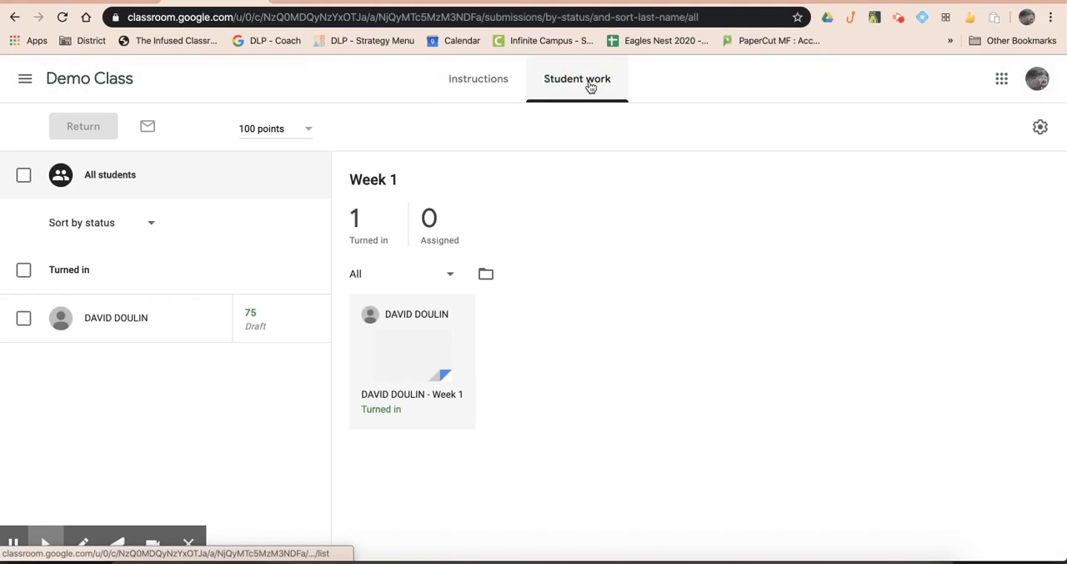
pyautogui.click(409, 401)
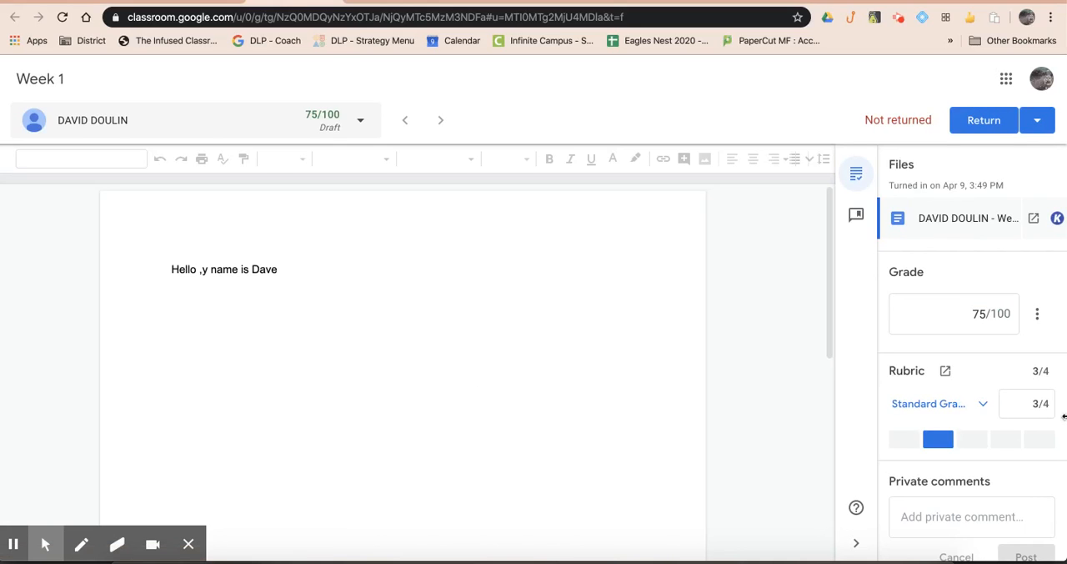
# Step: Try the different rubric levels on the student's Week 1 submission, leaving it at 4/4 with a draft grade of 100
pyautogui.click(915, 442)
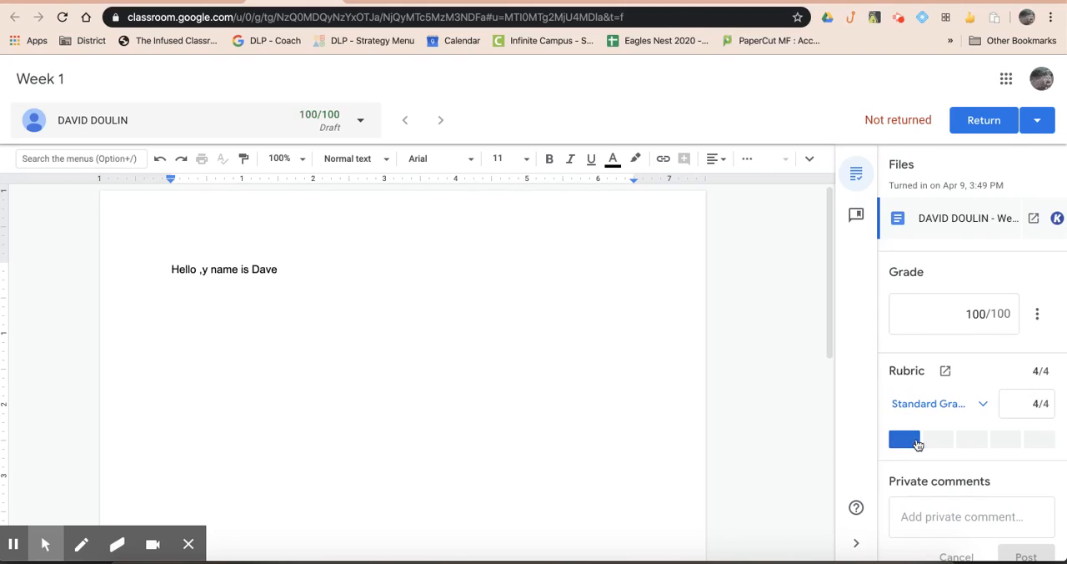
pyautogui.click(939, 444)
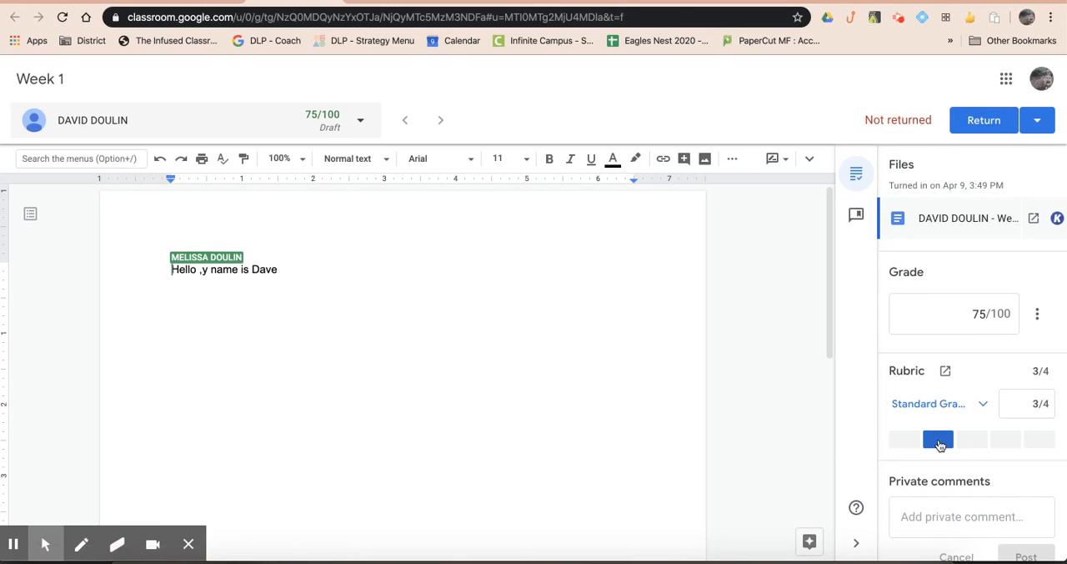
pyautogui.click(971, 442)
pyautogui.click(1007, 440)
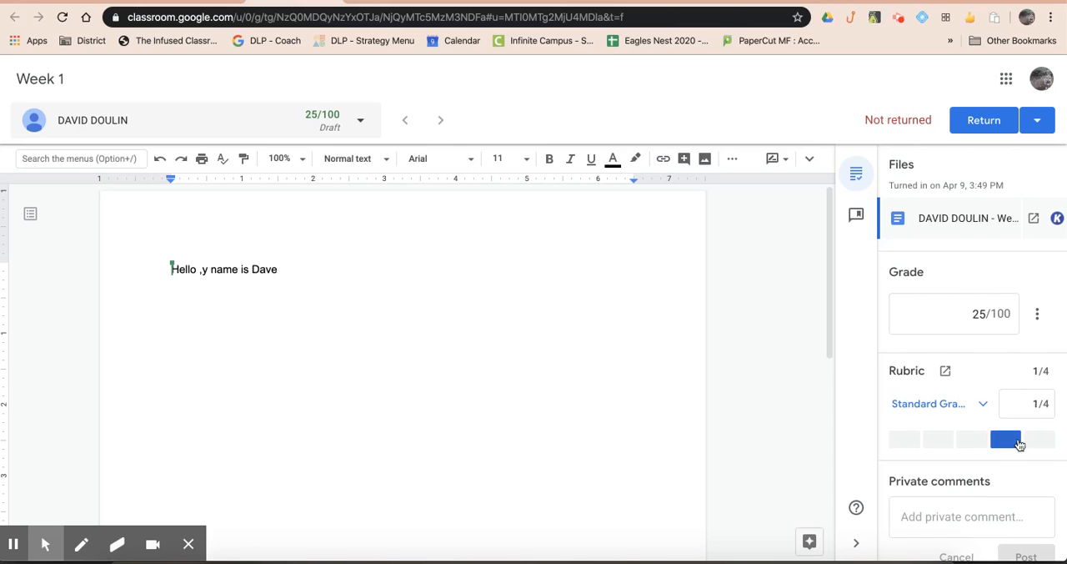
pyautogui.click(1040, 440)
pyautogui.click(984, 317)
pyautogui.press('BackSpace')
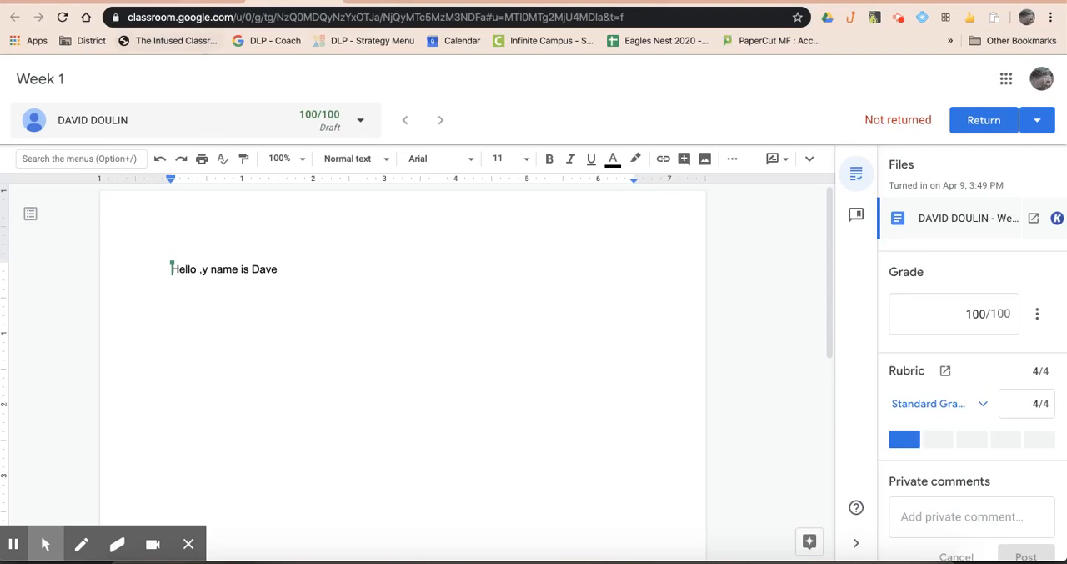
# Step: Return to Demo Class and open its classwork list
pyautogui.click(206, 1)
pyautogui.click(55, 83)
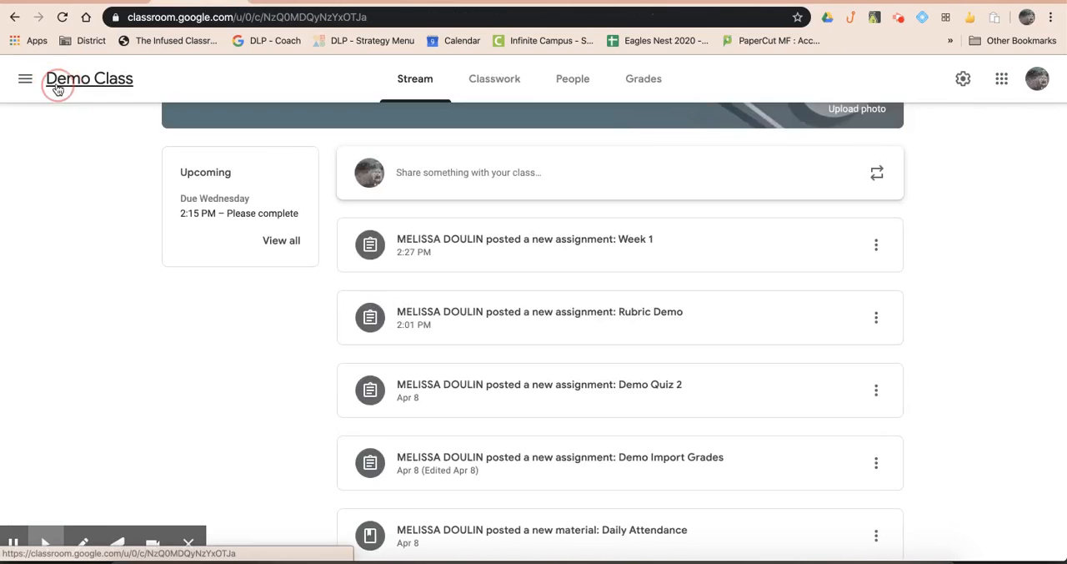
pyautogui.scroll(2, 319, 281)
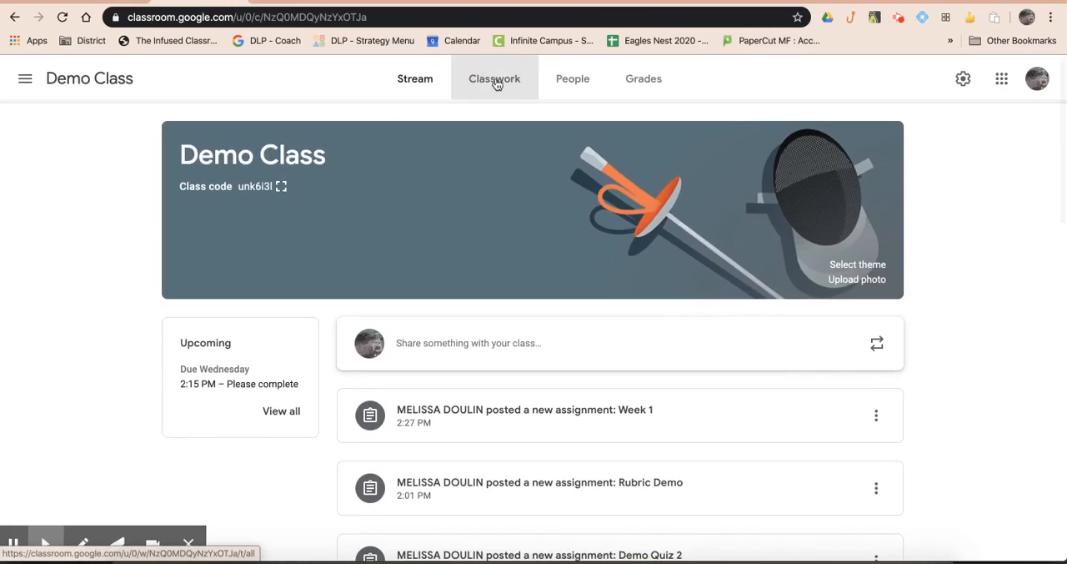
pyautogui.click(496, 84)
# Step: Create a new assignment in Demo Class titled "Demo Rubric Assignment"
pyautogui.click(296, 140)
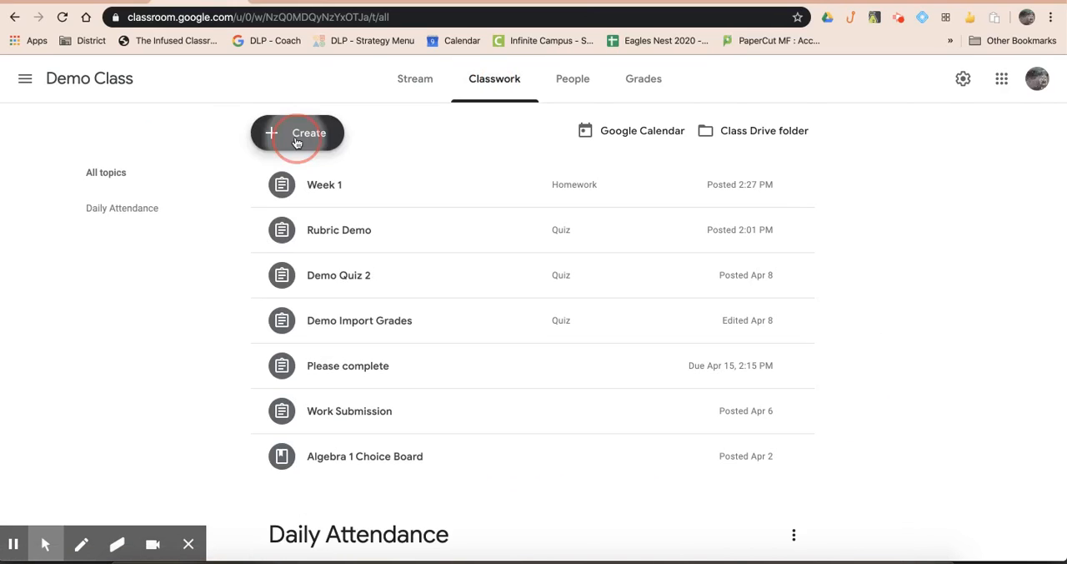
pyautogui.click(316, 172)
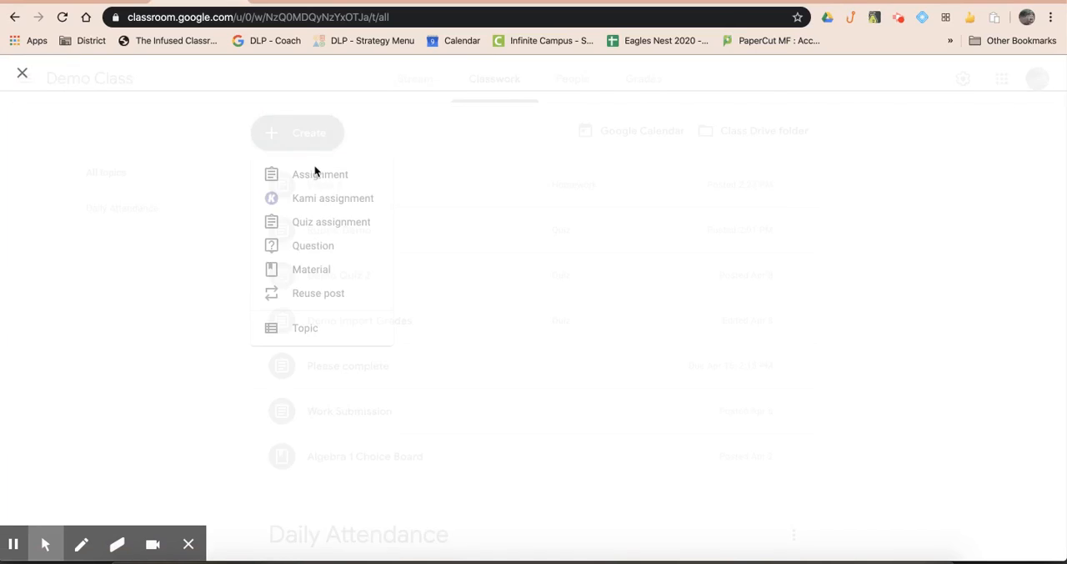
pyautogui.write('Demo R')
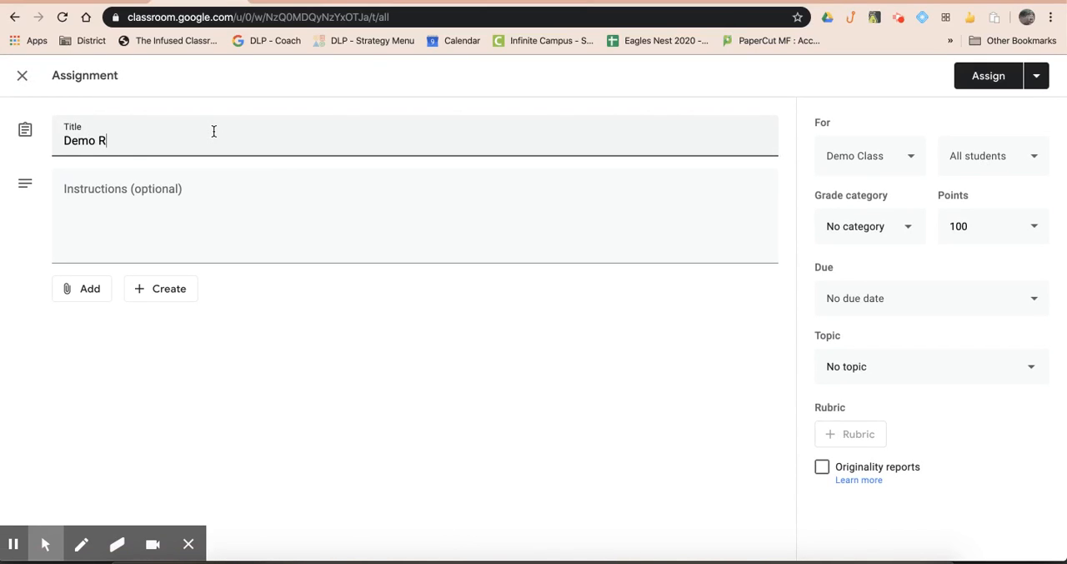
pyautogui.write('ubric Assignment')
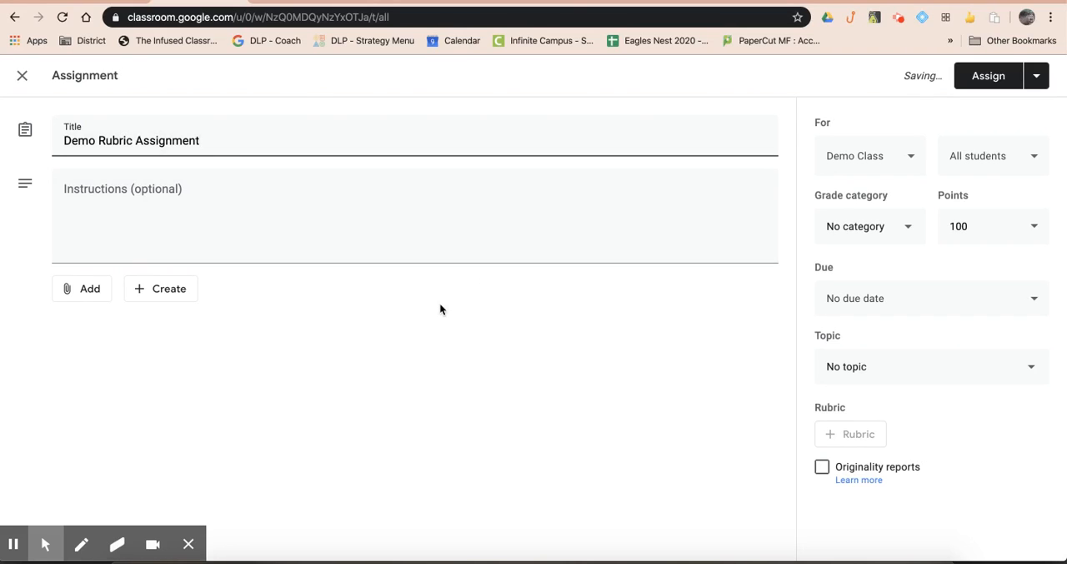
pyautogui.click(440, 251)
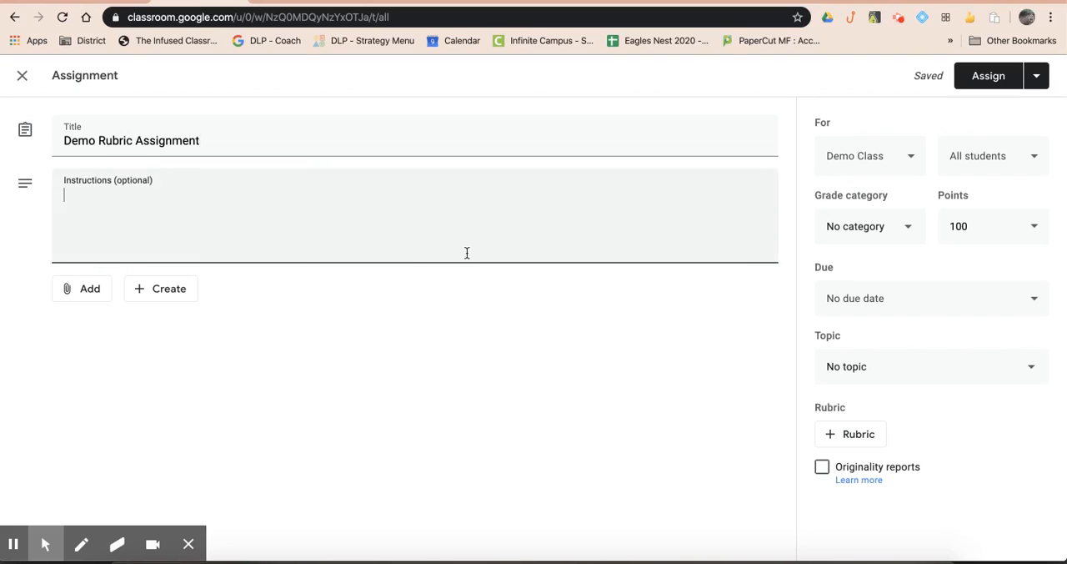
# Step: Start a new rubric from scratch for the Demo Rubric Assignment
pyautogui.click(854, 438)
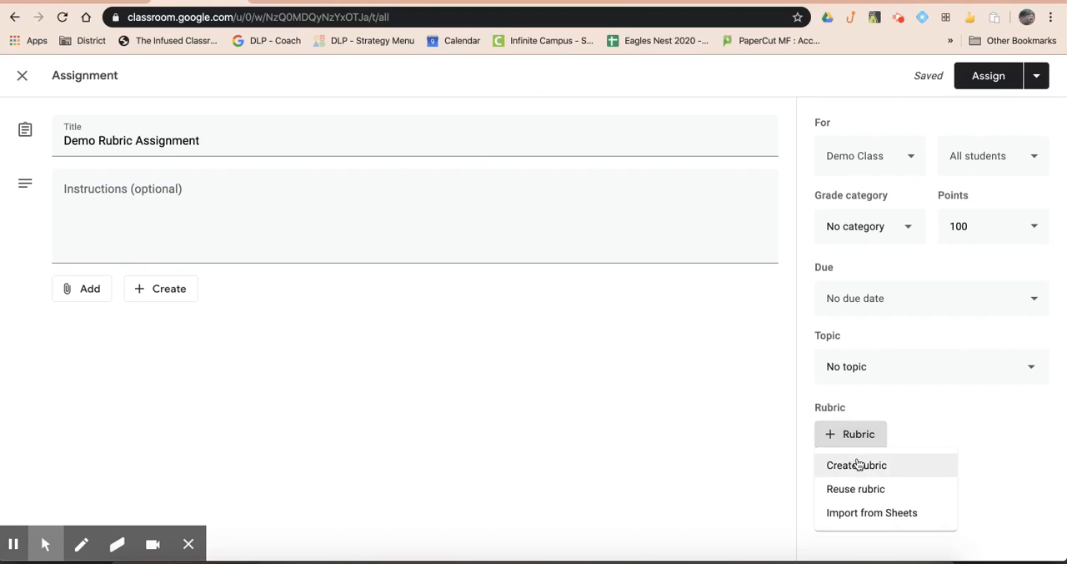
pyautogui.click(859, 465)
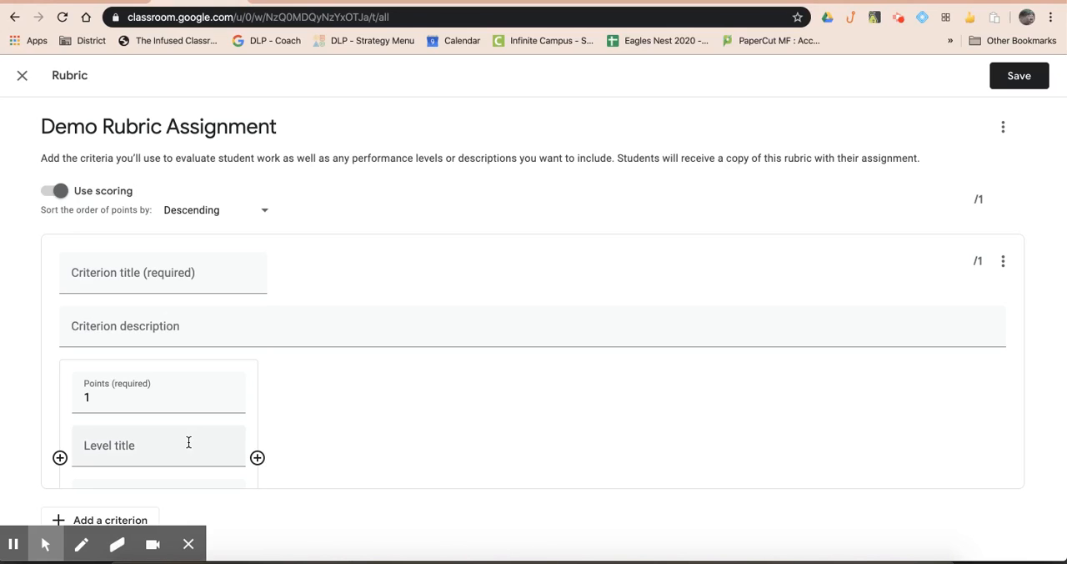
pyautogui.click(13, 545)
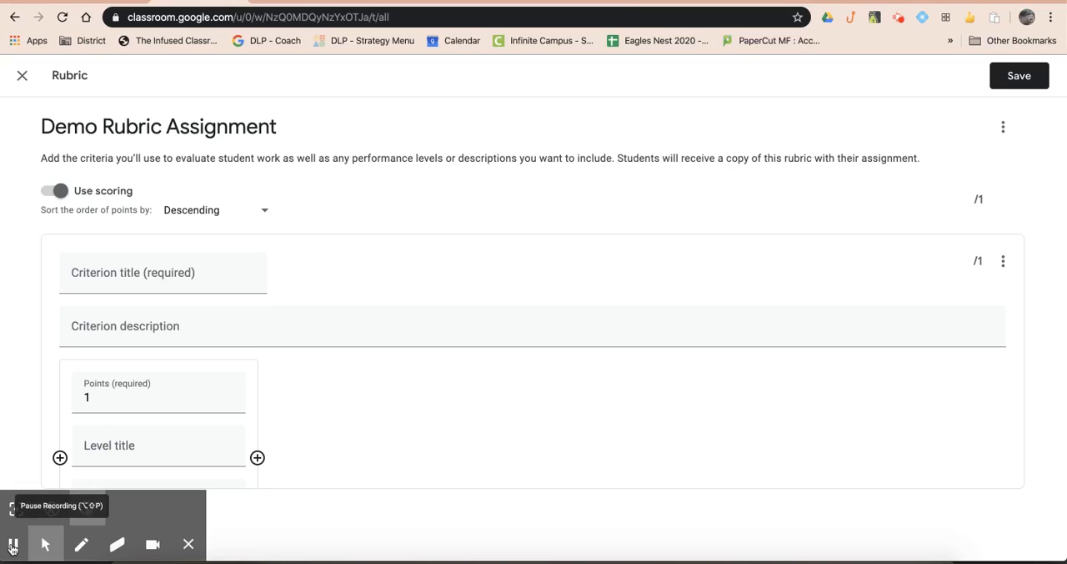
pyautogui.scroll(-3, 98, 405)
pyautogui.scroll(3, 97, 400)
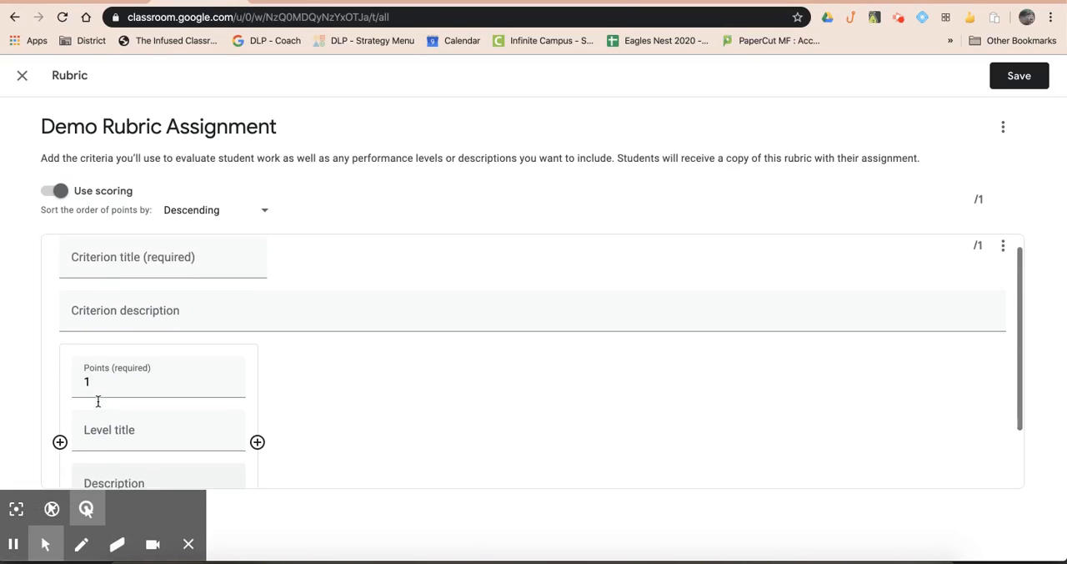
# Step: Title the rubric's first criterion "Standards Grading"
pyautogui.click(206, 271)
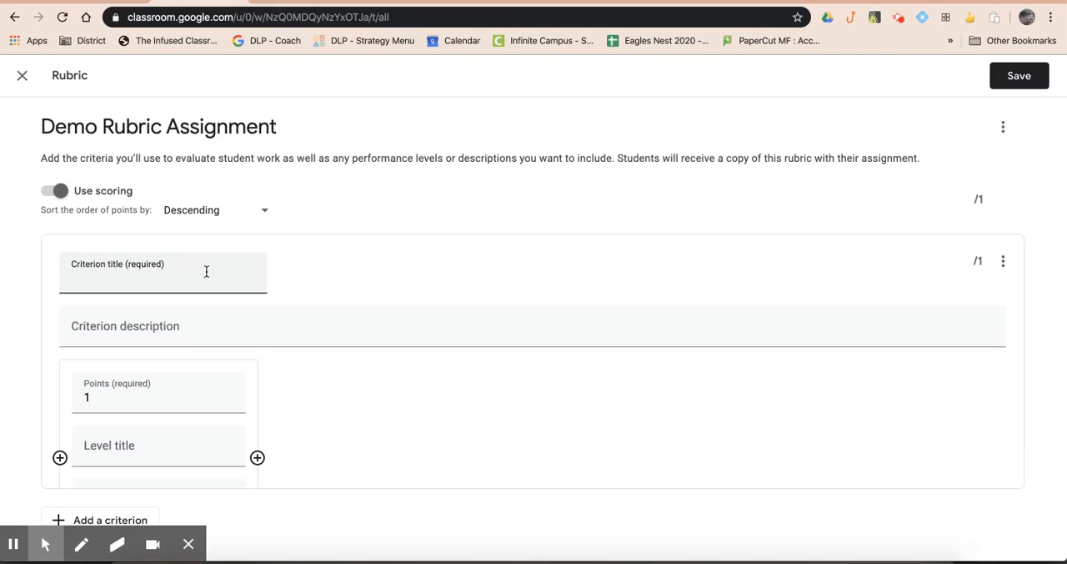
pyautogui.write('Stad')
pyautogui.write('ards Gr')
pyautogui.write('adinging')
pyautogui.write('ing')
# Step: Enter "0 - 4 Rubric Scale" as the description of the Standards Grading criterion
pyautogui.click(187, 333)
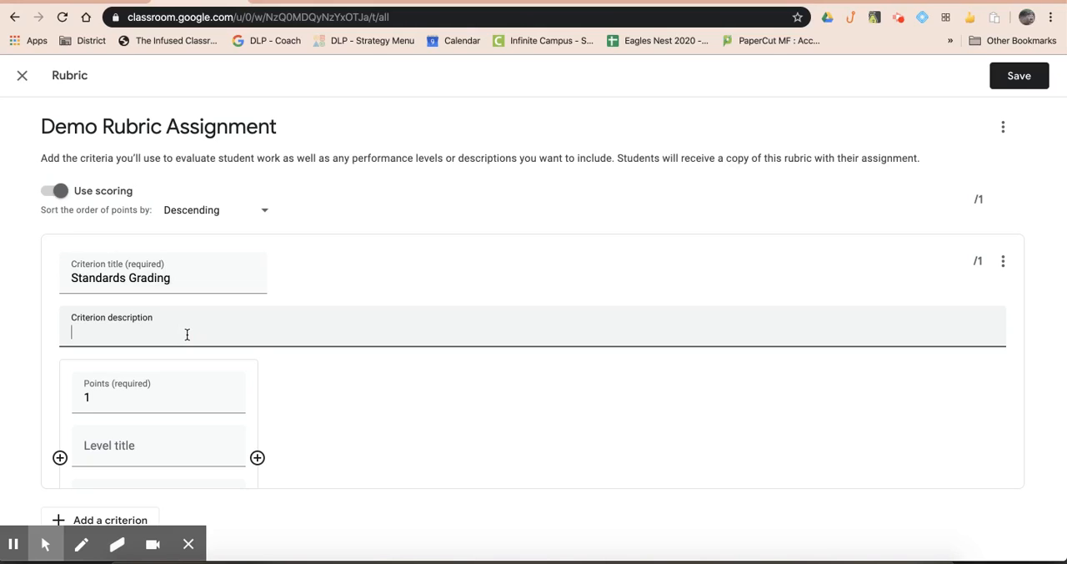
pyautogui.write('0 - 4')
pyautogui.write(' Rybruc')
pyautogui.press('BackSpace')
pyautogui.press('BackSpace')
pyautogui.press('BackSpace')
pyautogui.write('ubric Scale')
# Step: Make the criterion's first level worth 4 points and title it "Exceeds Grade Level Standards"
pyautogui.click(117, 397)
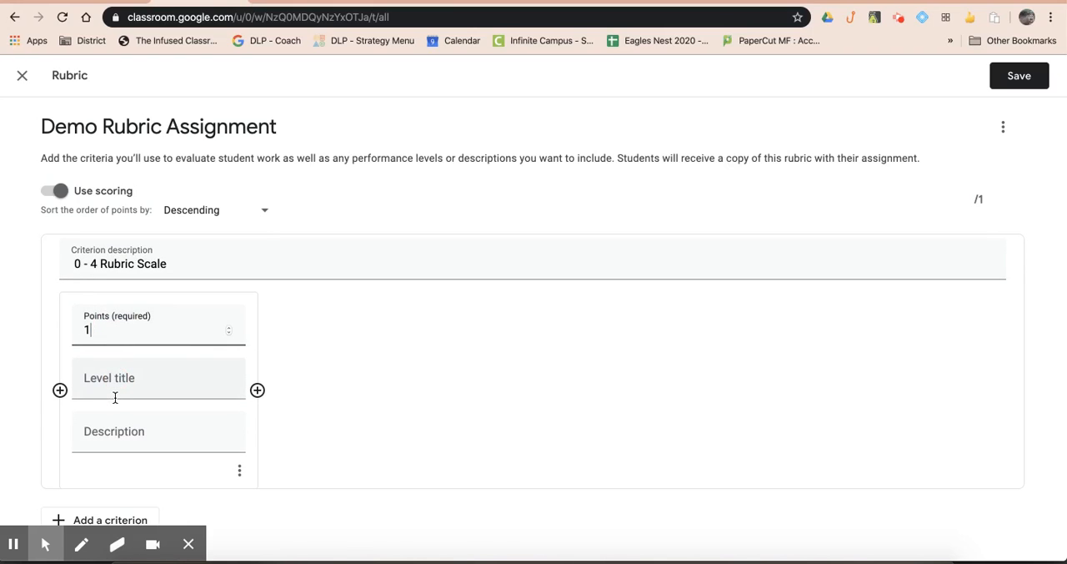
pyautogui.write('4')
pyautogui.click(121, 384)
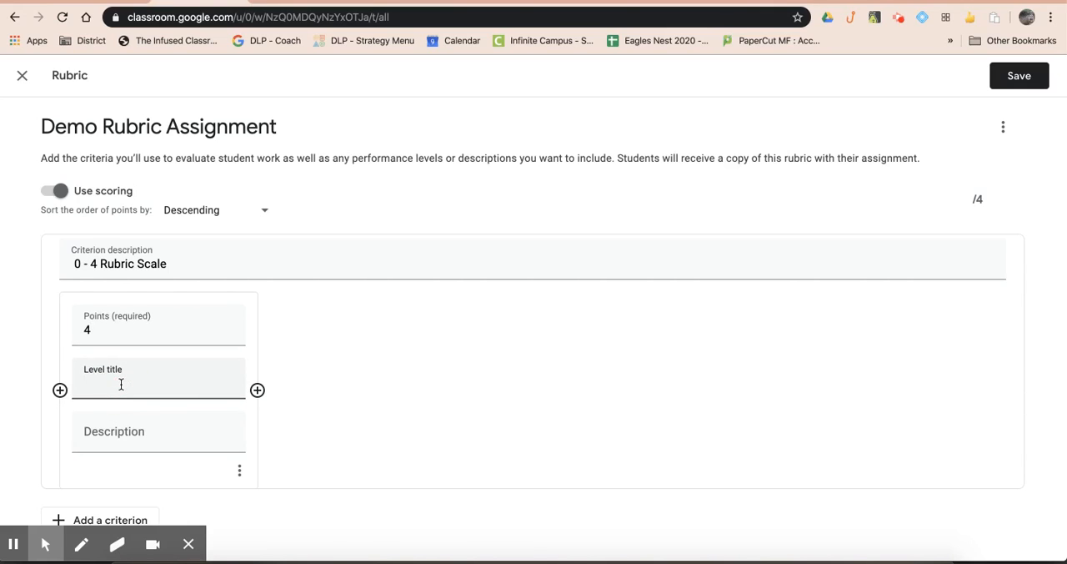
pyautogui.write('Exceeds Grade Level Standards')
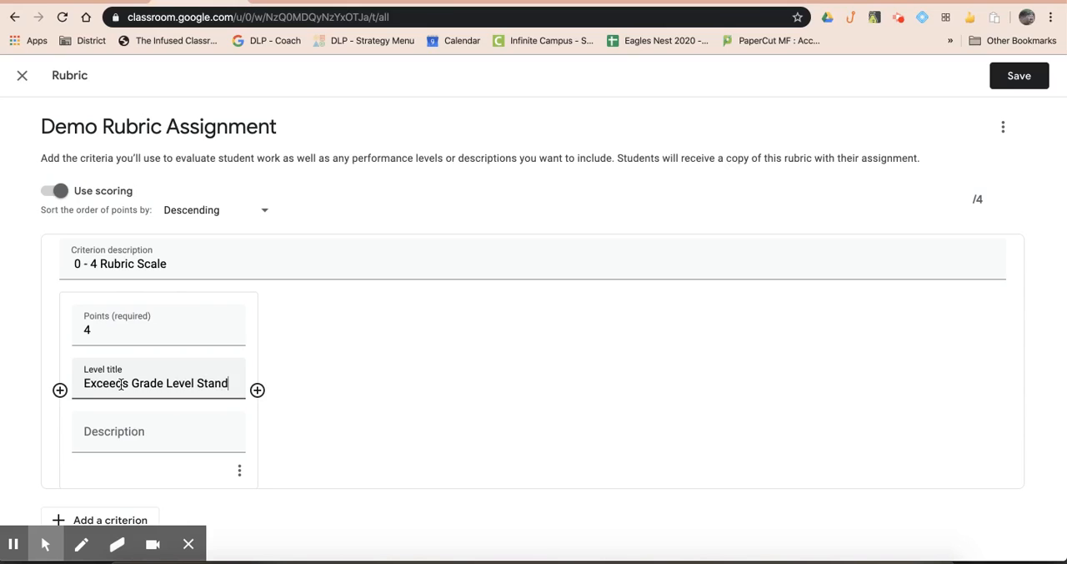
# Step: Describe the 4-point level as "Meets all aspects of the assignment and/or exceeds the learning target.", correcting the spelling of "assignment"
pyautogui.click(90, 455)
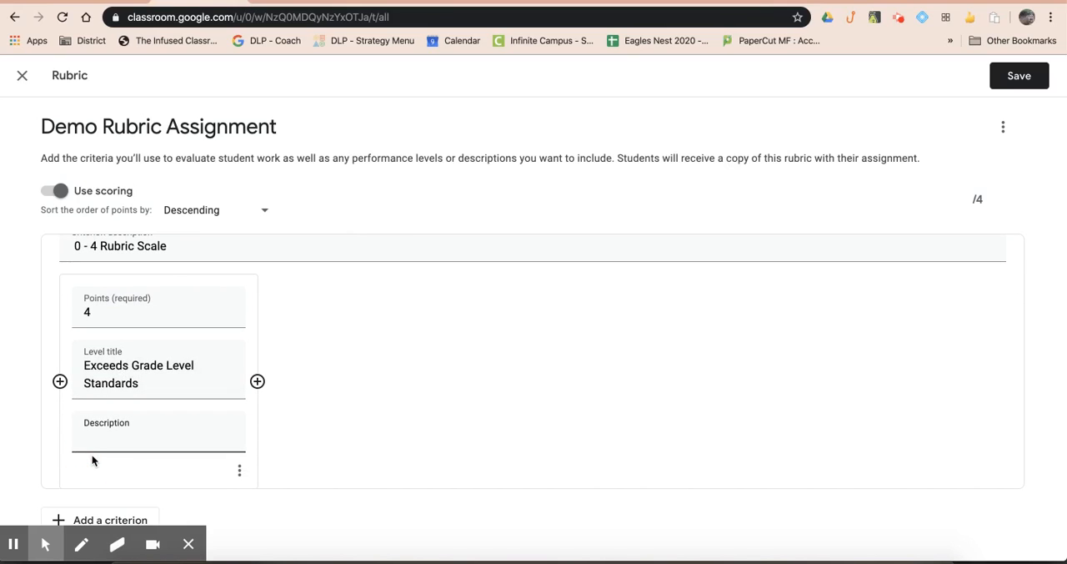
pyautogui.write('Mae')
pyautogui.press('BackSpace')
pyautogui.press('BackSpace')
pyautogui.write('eets all aspects of ')
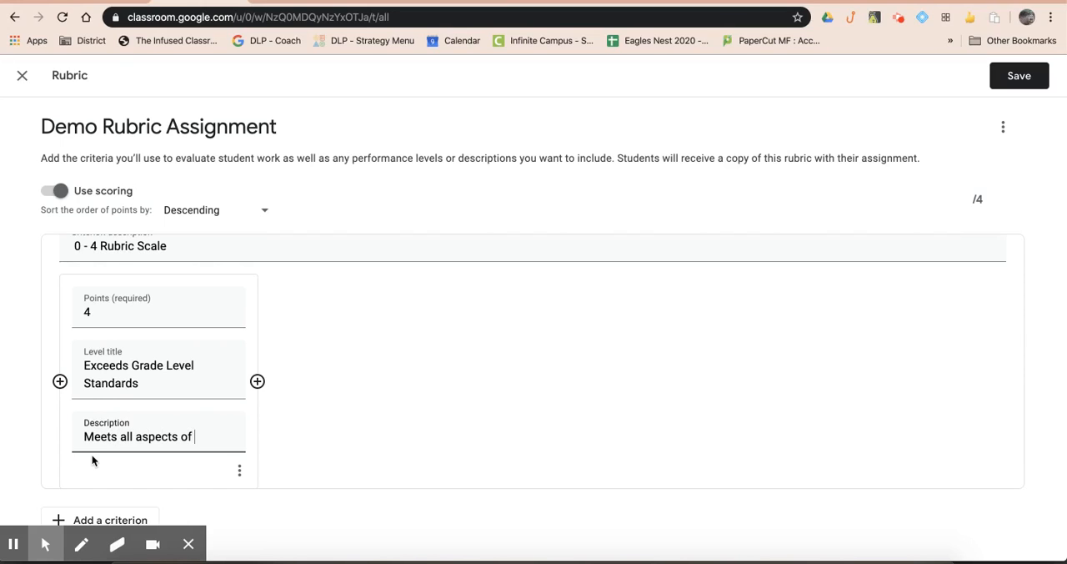
pyautogui.write('the assignmnet and/or')
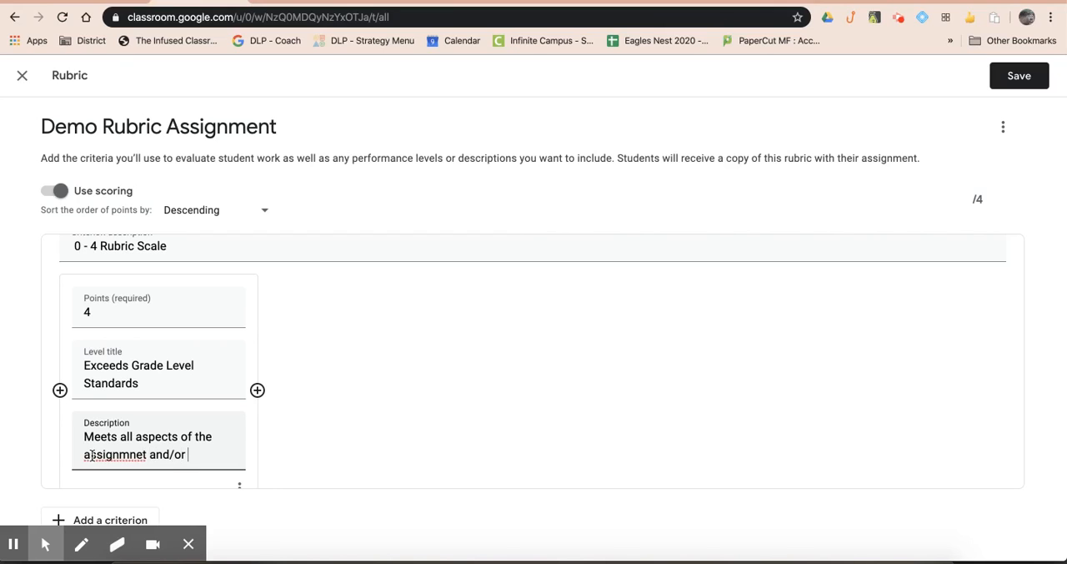
pyautogui.write(' exceeds the learning target.')
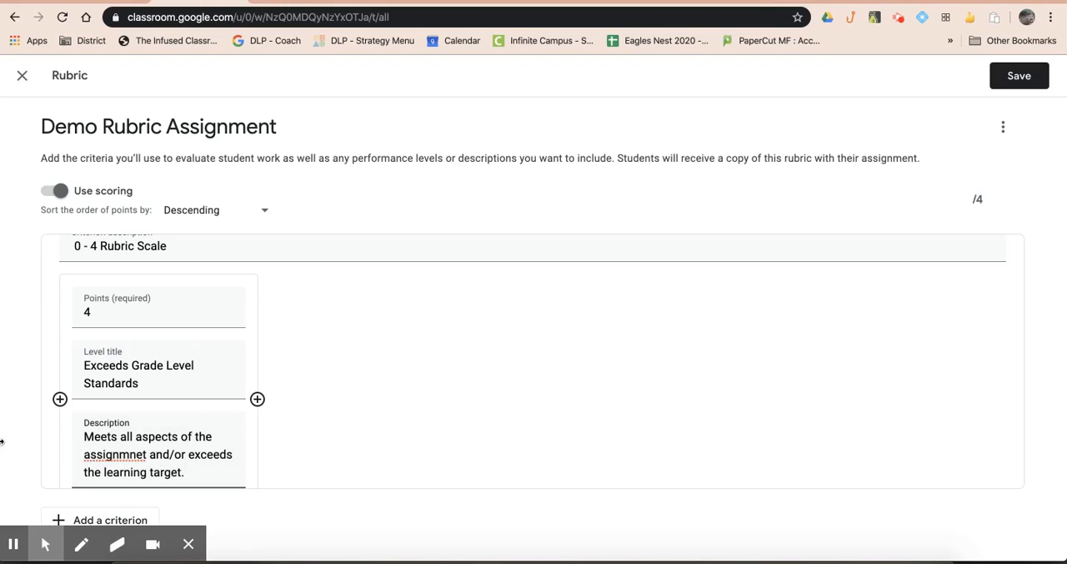
pyautogui.rightClick(133, 454)
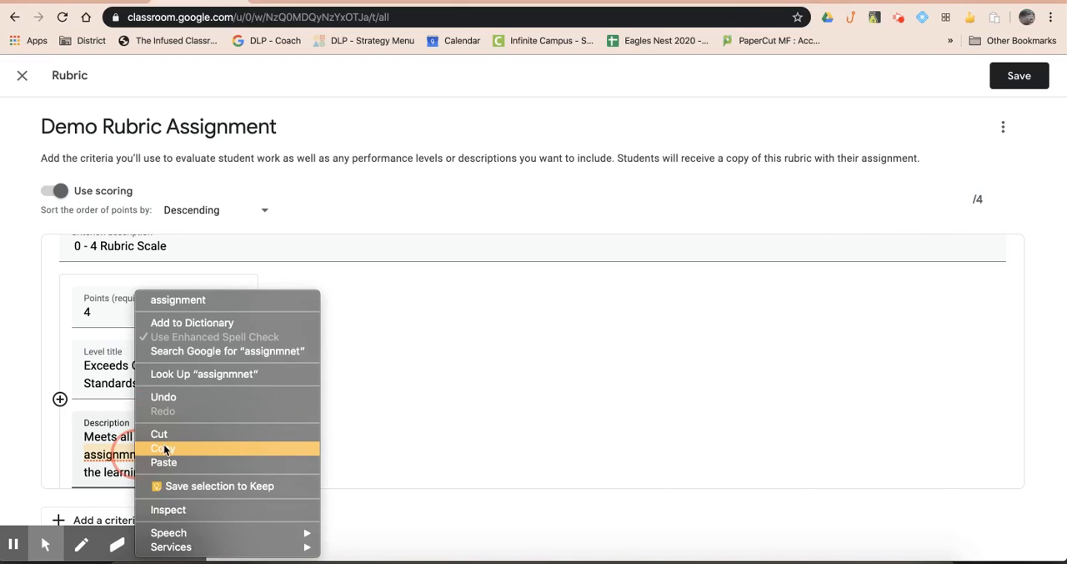
pyautogui.click(183, 300)
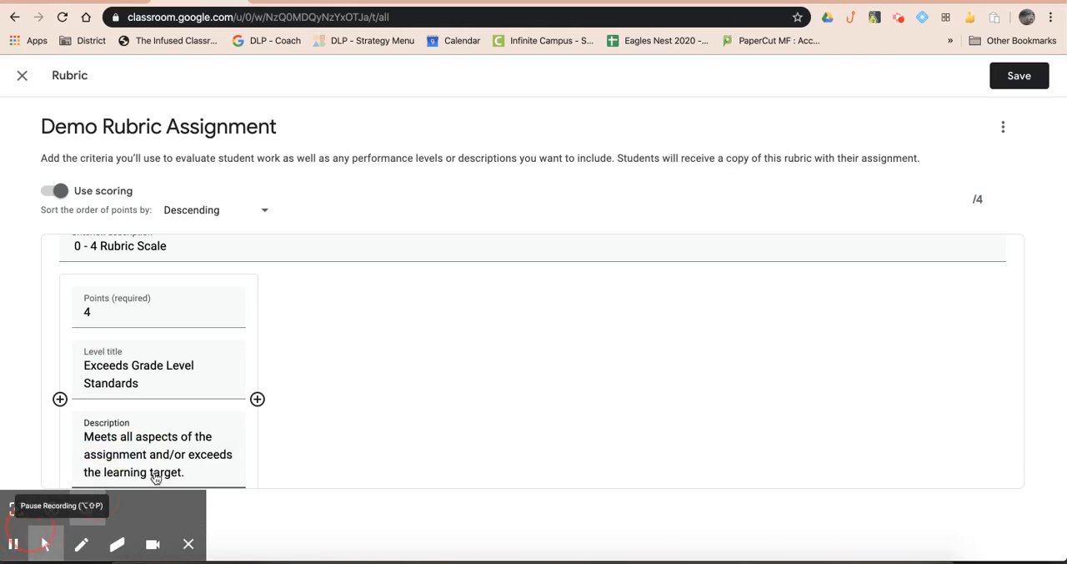
# Step: Add a second performance level worth 3 points after the 4-point level
pyautogui.click(257, 399)
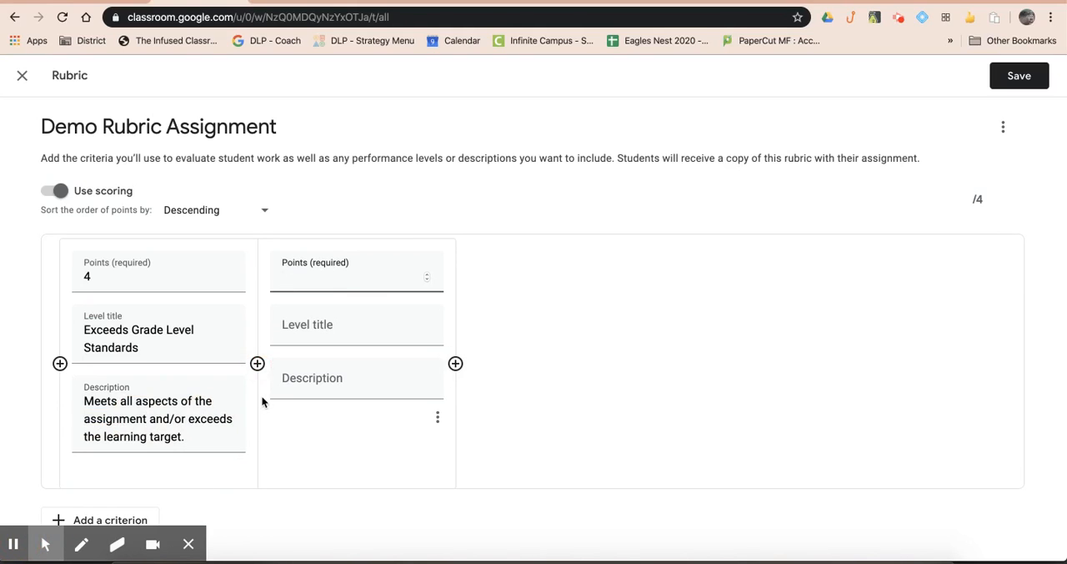
pyautogui.write('3')
pyautogui.click(12, 547)
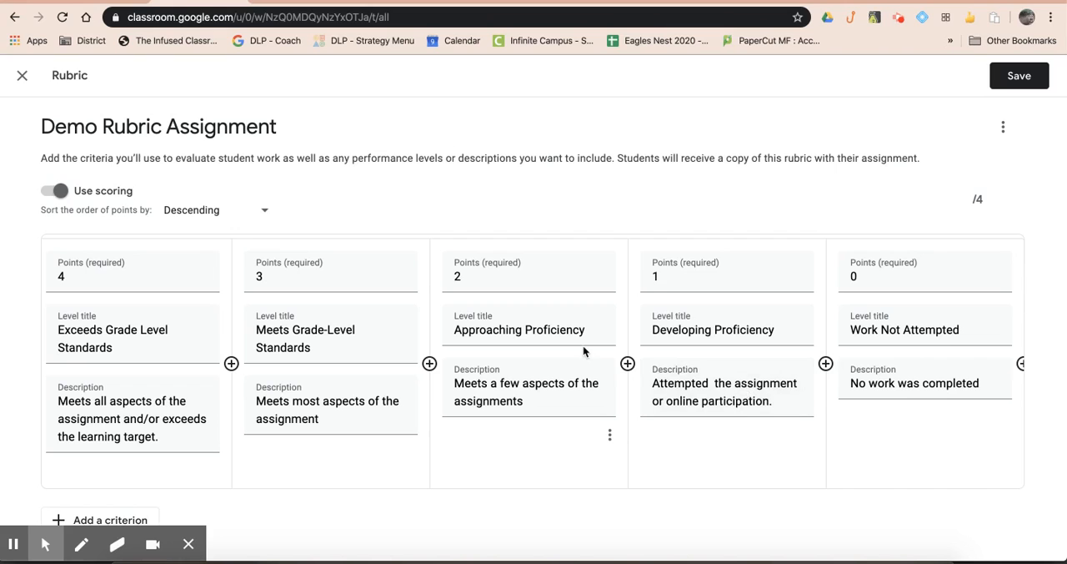
# Step: Save the completed rubric and set the assignment's grade category to Homework
pyautogui.click(1029, 84)
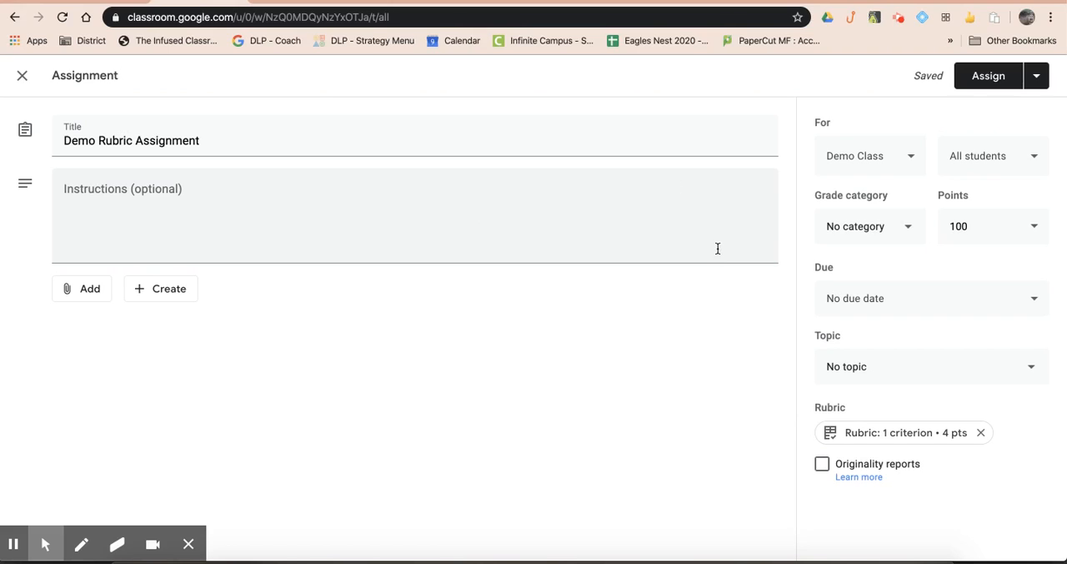
pyautogui.click(882, 235)
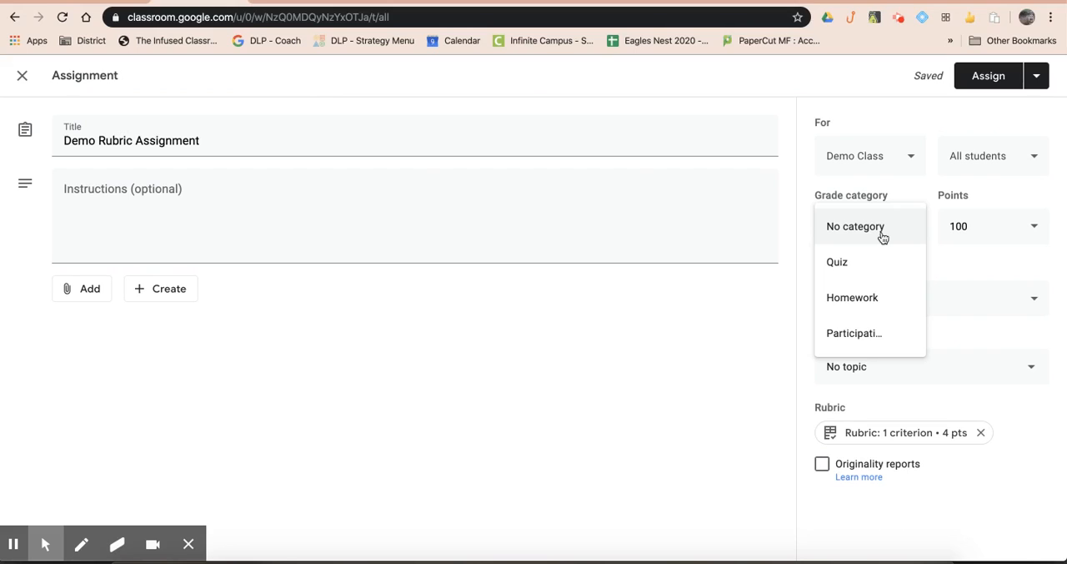
pyautogui.click(852, 300)
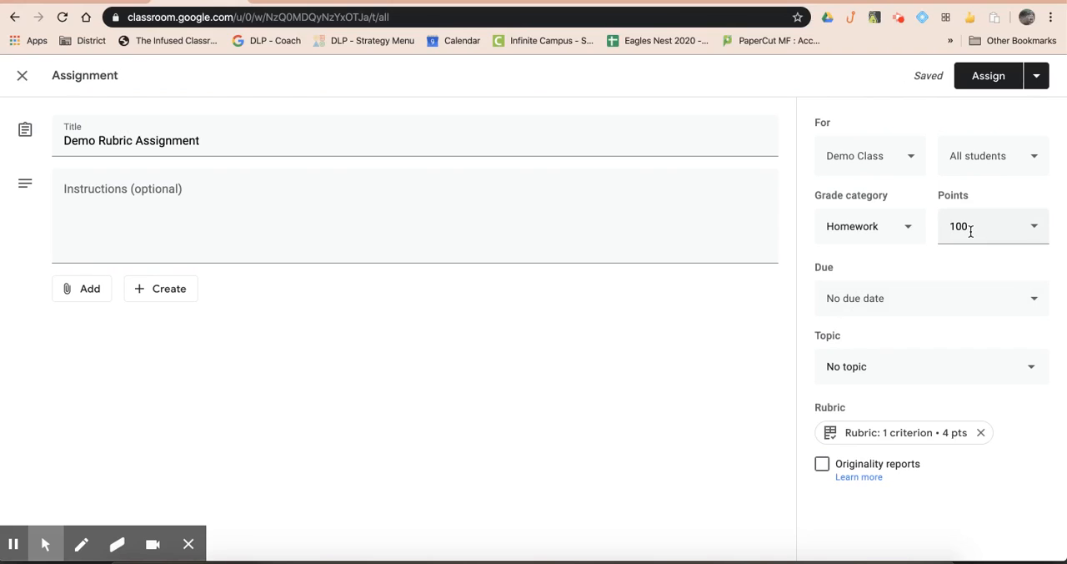
# Step: Set the Demo Rubric Assignment's points to 4 and assign it to all students in Demo Class
pyautogui.click(971, 231)
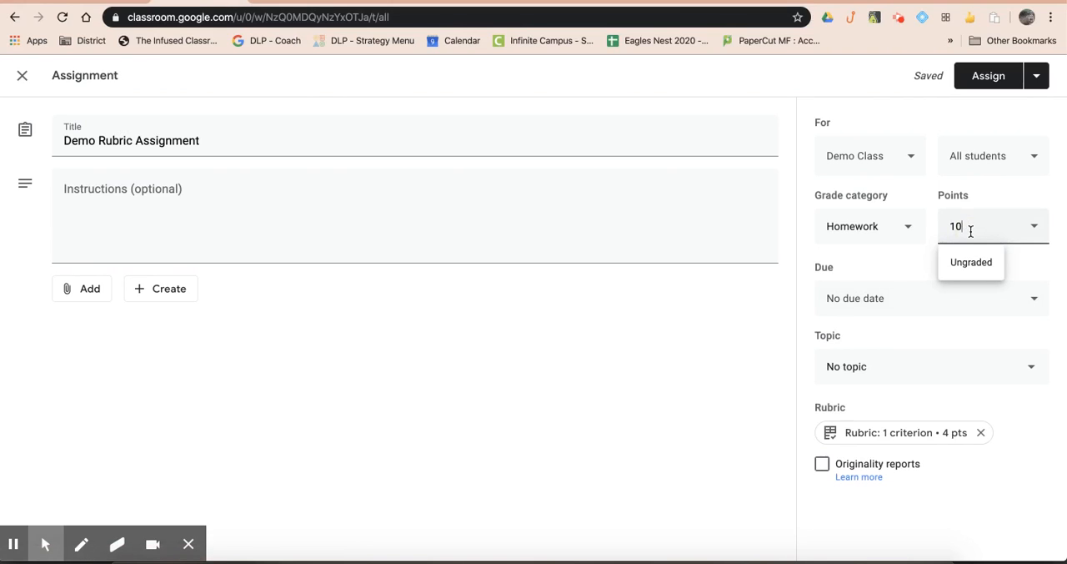
pyautogui.press('BackSpace')
pyautogui.press('BackSpace')
pyautogui.click(708, 361)
pyautogui.click(886, 370)
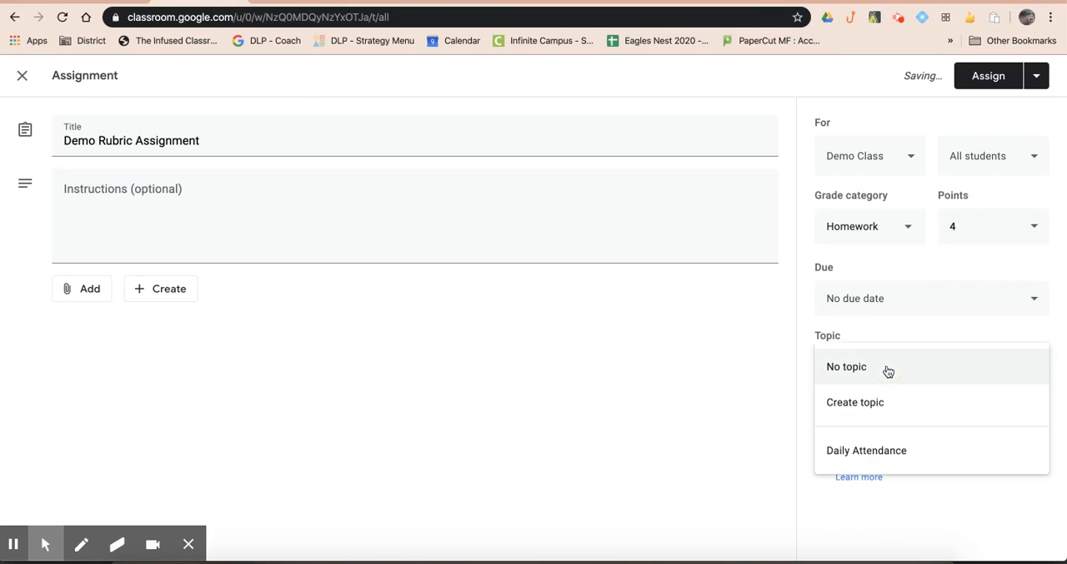
pyautogui.click(716, 390)
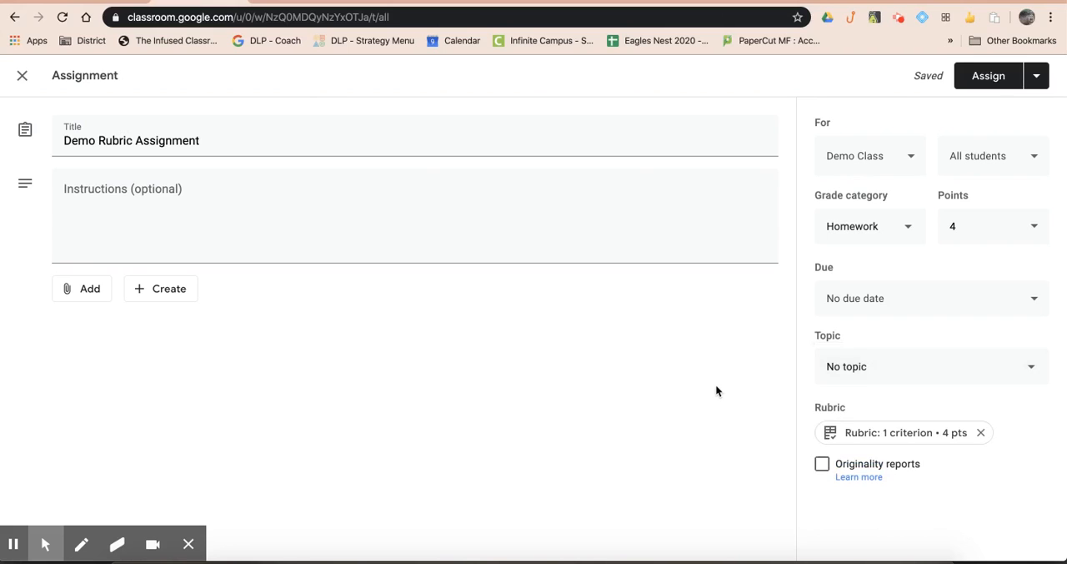
pyautogui.click(992, 73)
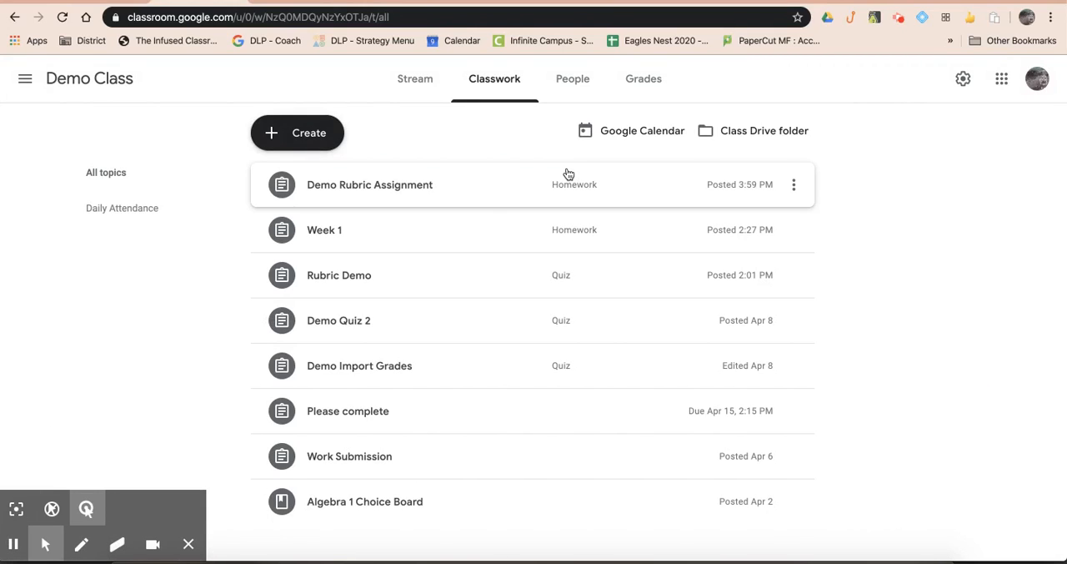
# Step: Create a new classwork assignment titled "Demo Rubric #2"
pyautogui.click(320, 145)
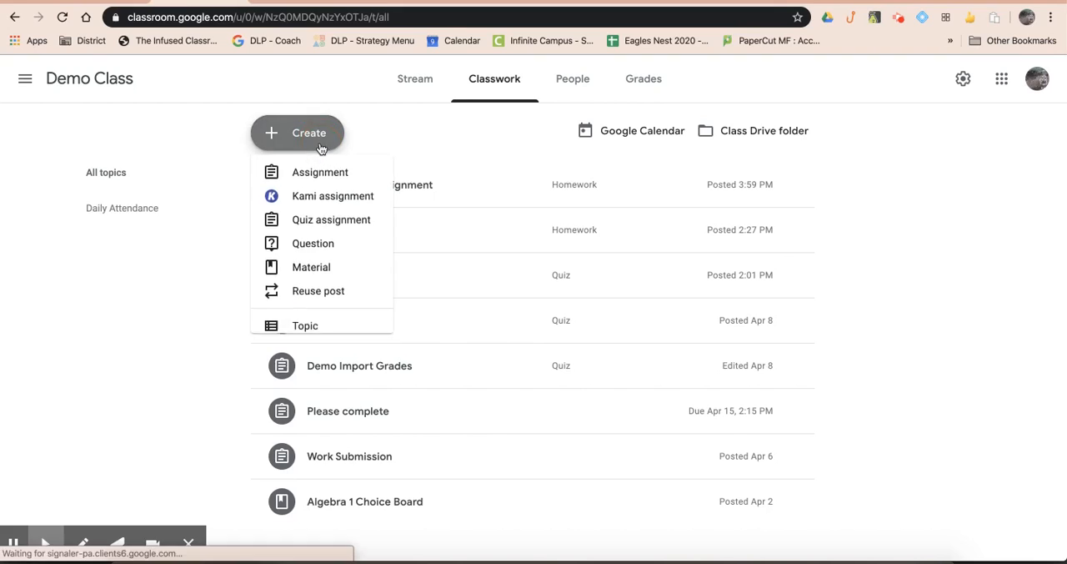
pyautogui.click(317, 171)
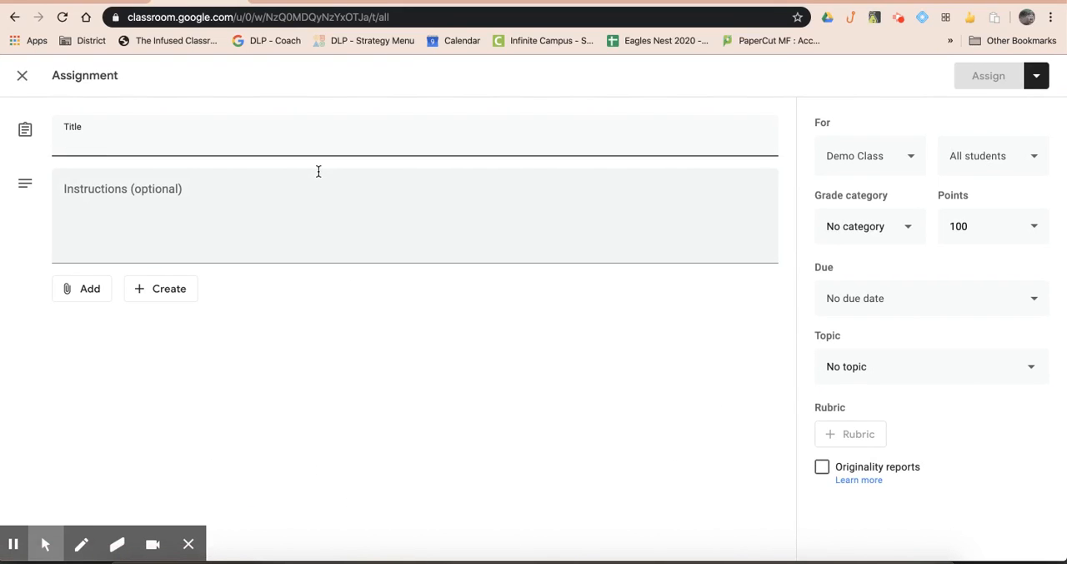
pyautogui.write('Demo Rubric')
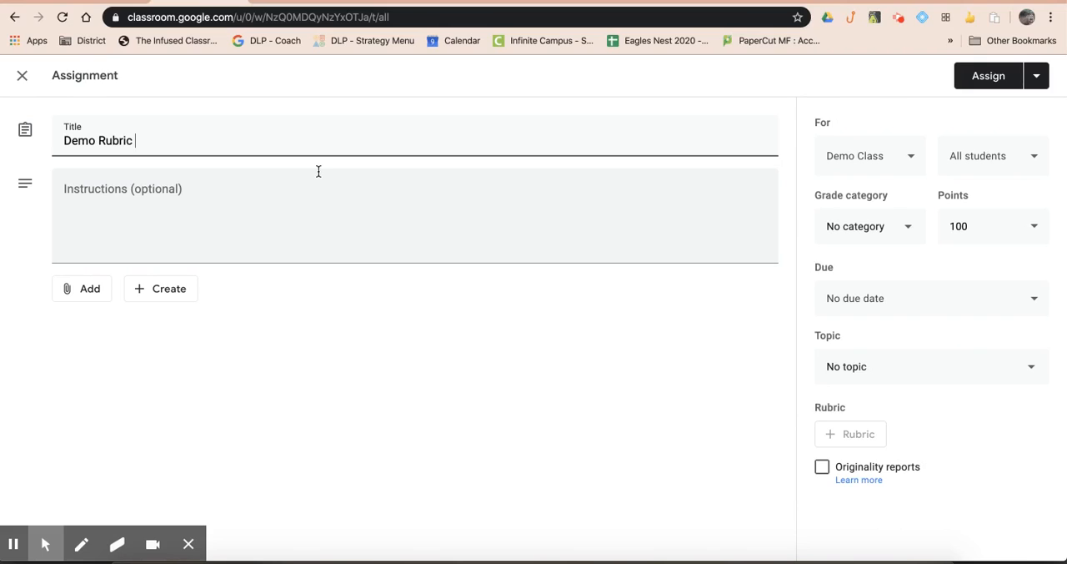
pyautogui.write(' #2')
pyautogui.click(624, 229)
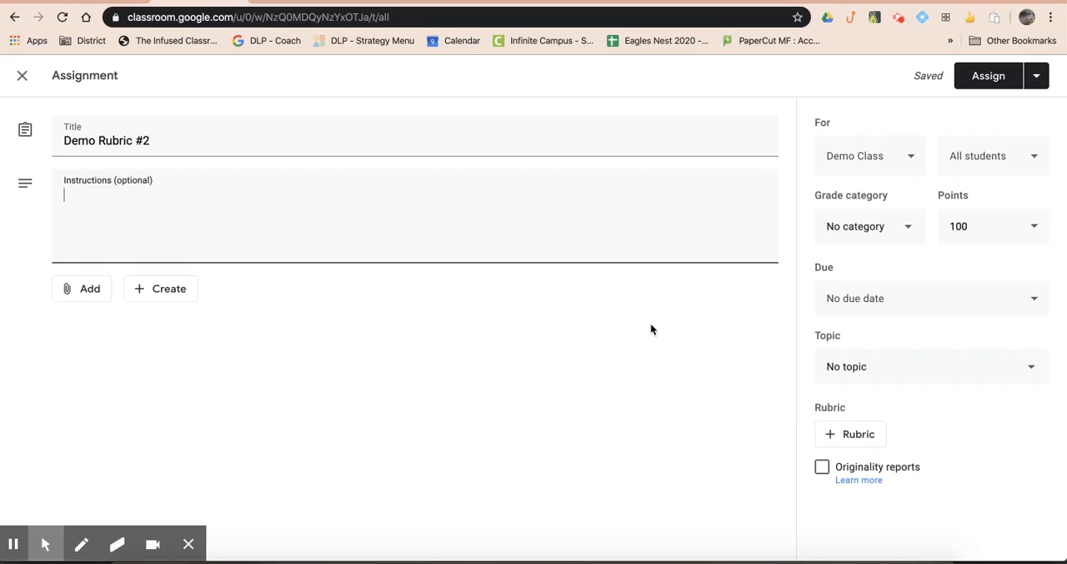
# Step: Reuse the rubric from Demo Rubric Assignment in the new assignment
pyautogui.click(855, 437)
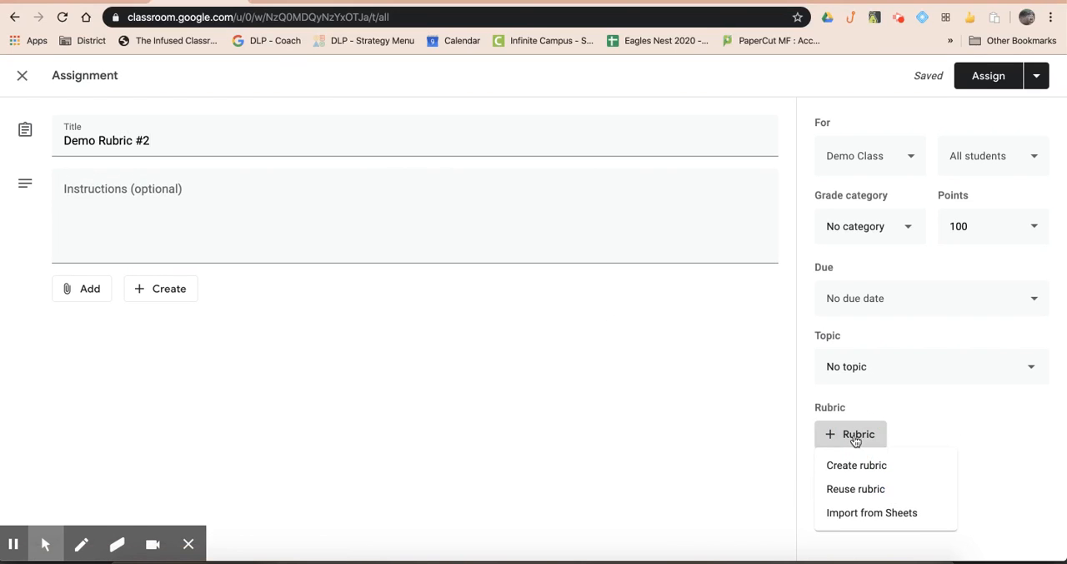
pyautogui.click(864, 489)
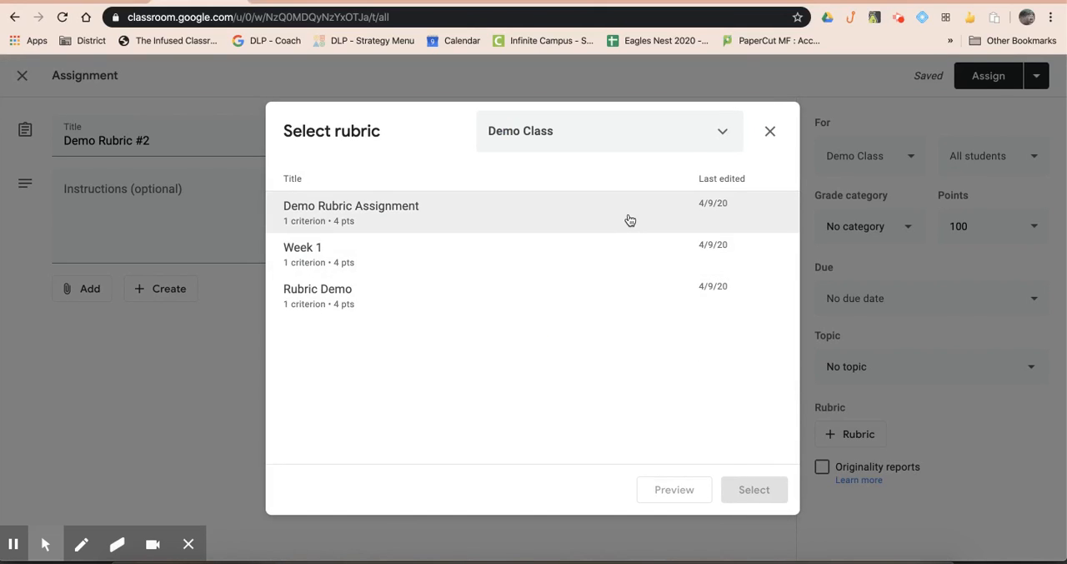
pyautogui.click(630, 220)
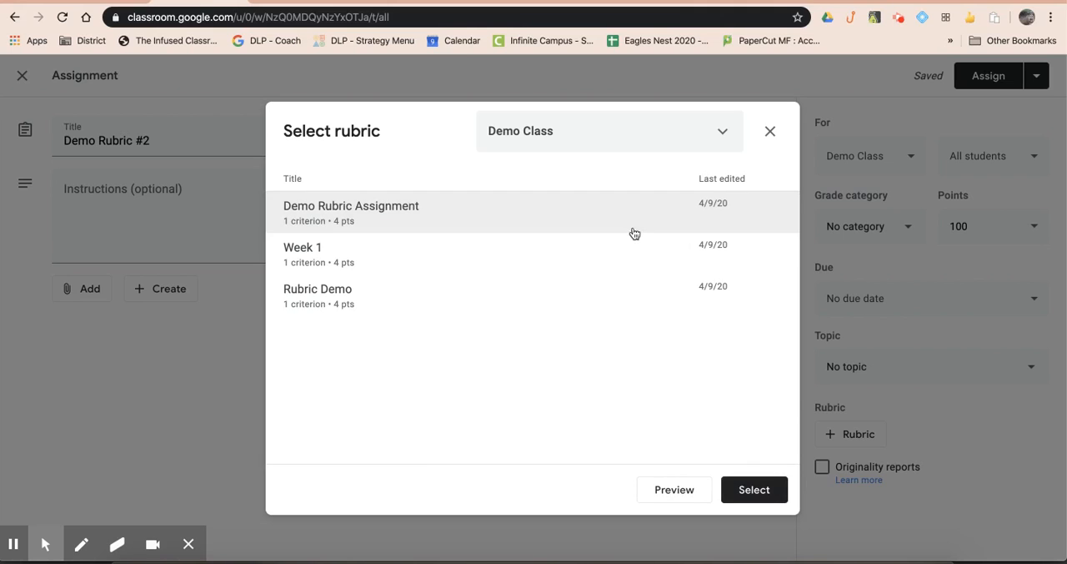
pyautogui.click(753, 496)
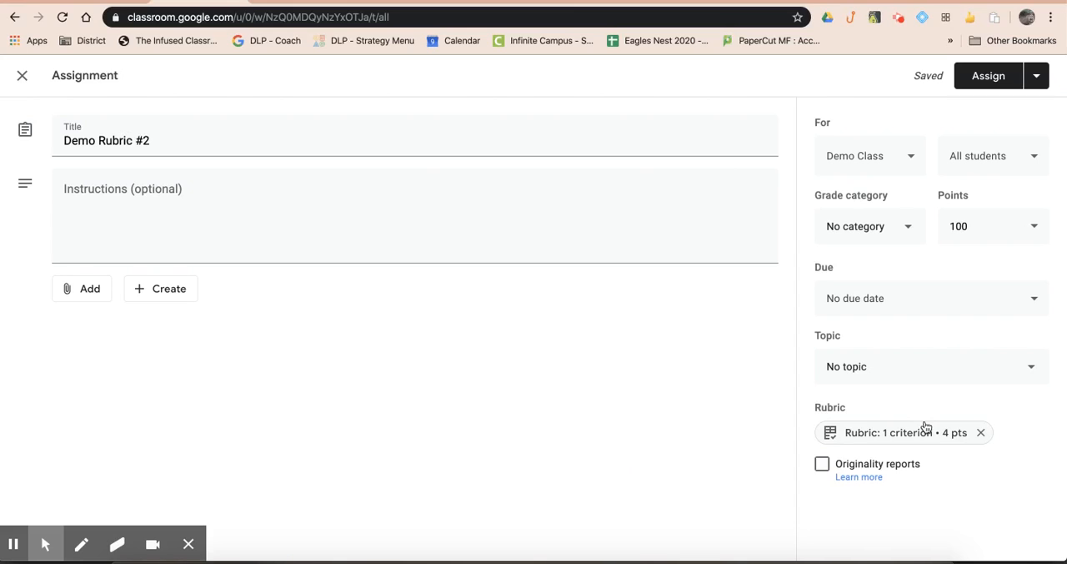
# Step: Check the grade category choices and the points setting, and close the new assignment as an unposted draft
pyautogui.click(896, 226)
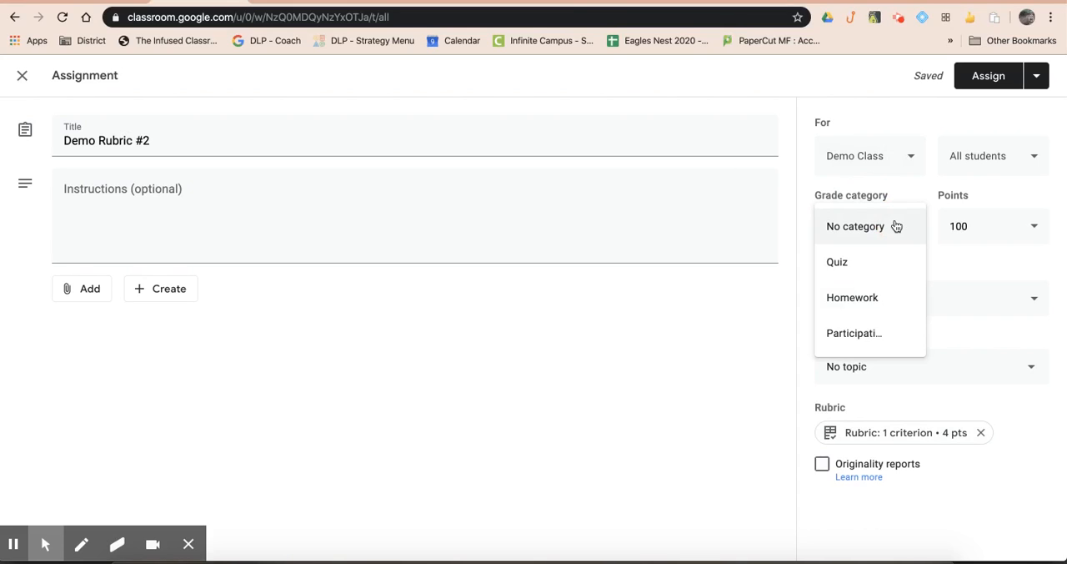
pyautogui.click(1001, 221)
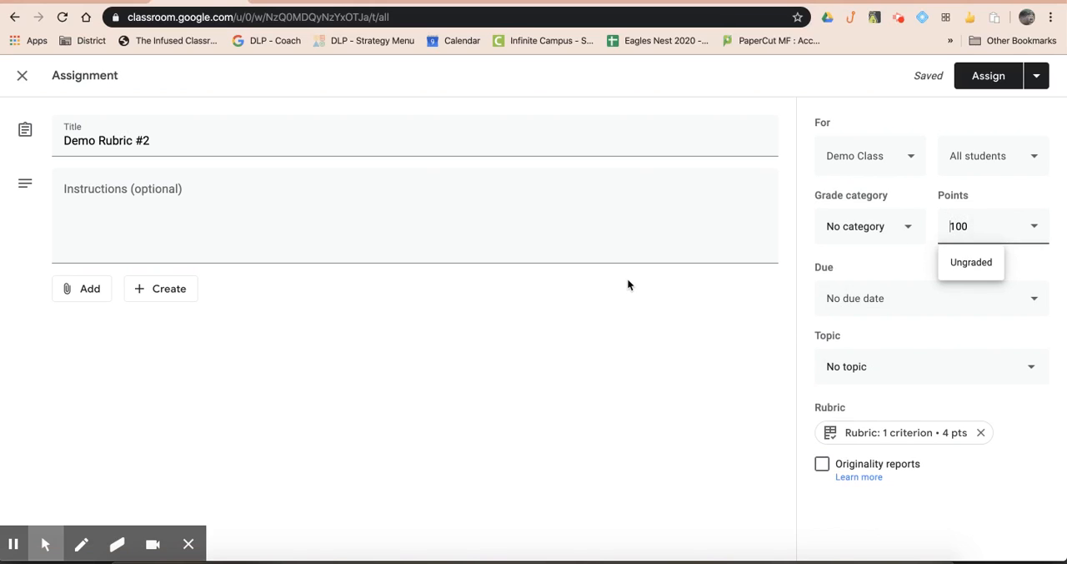
pyautogui.click(22, 75)
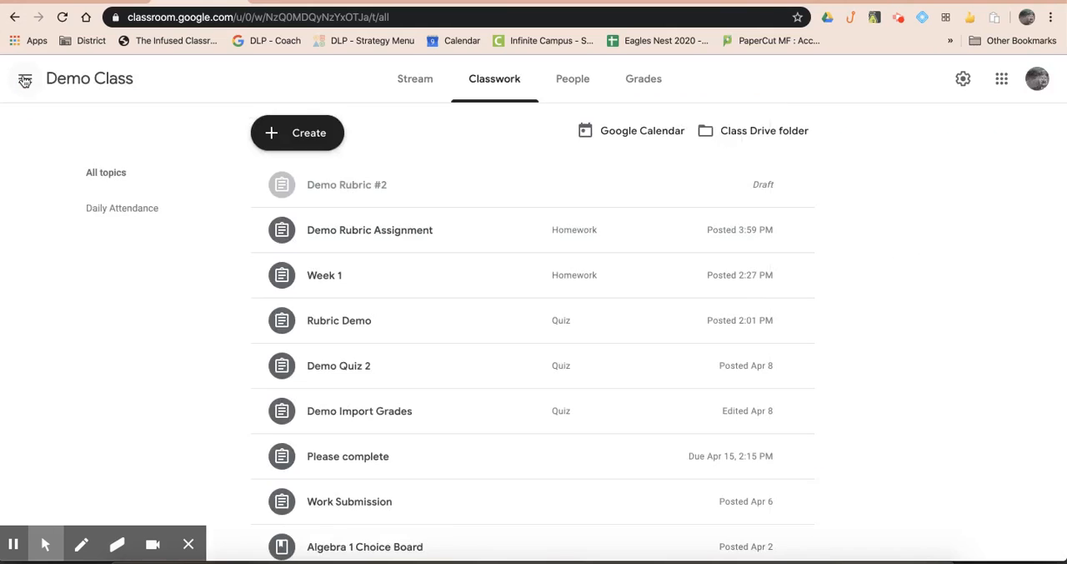
# Step: Open the student's turned-in document for the Week 1 assignment in the grading view
pyautogui.click(394, 273)
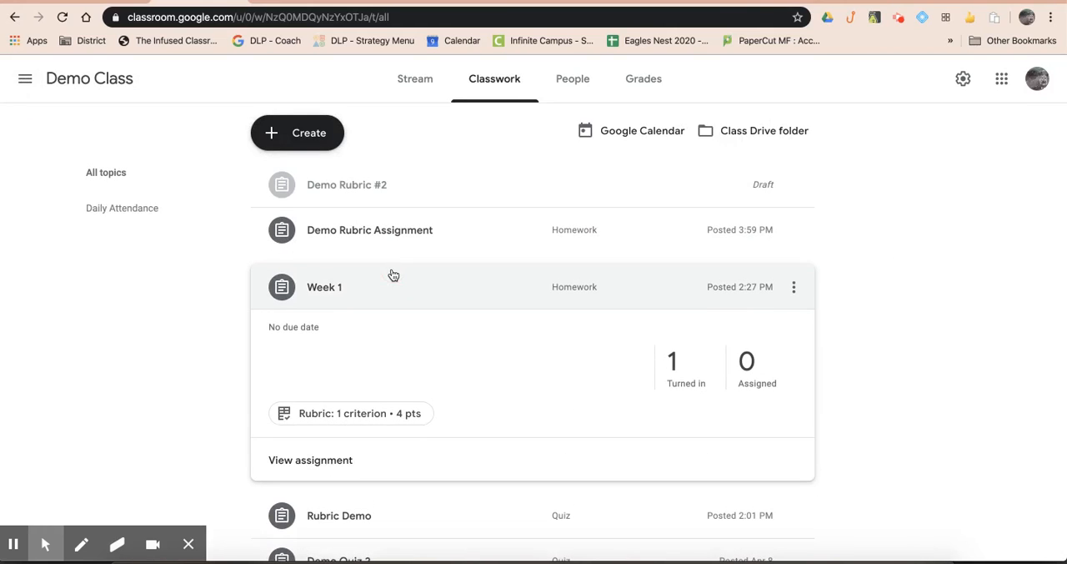
pyautogui.click(686, 362)
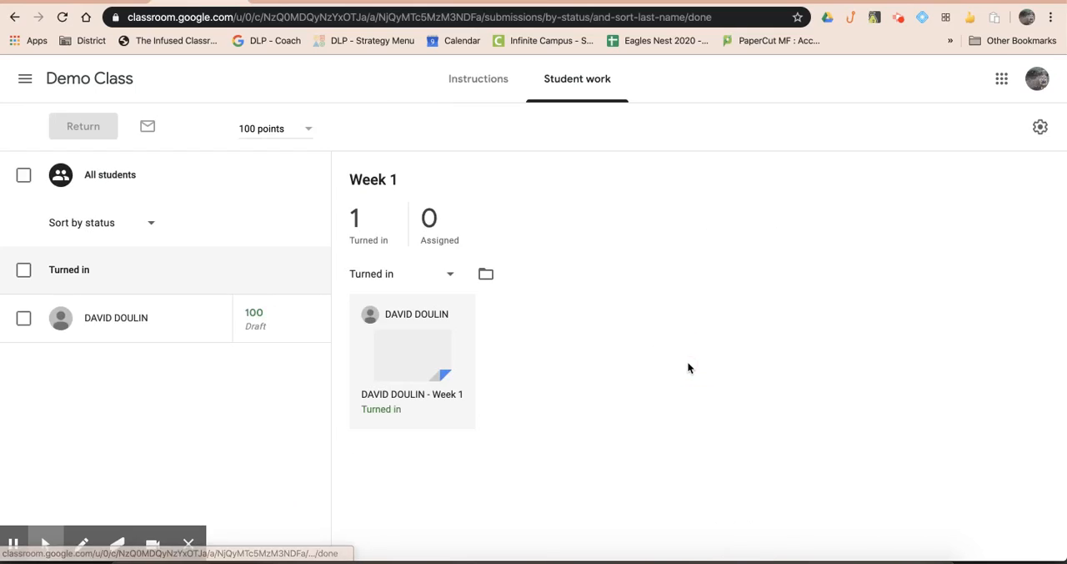
pyautogui.click(378, 397)
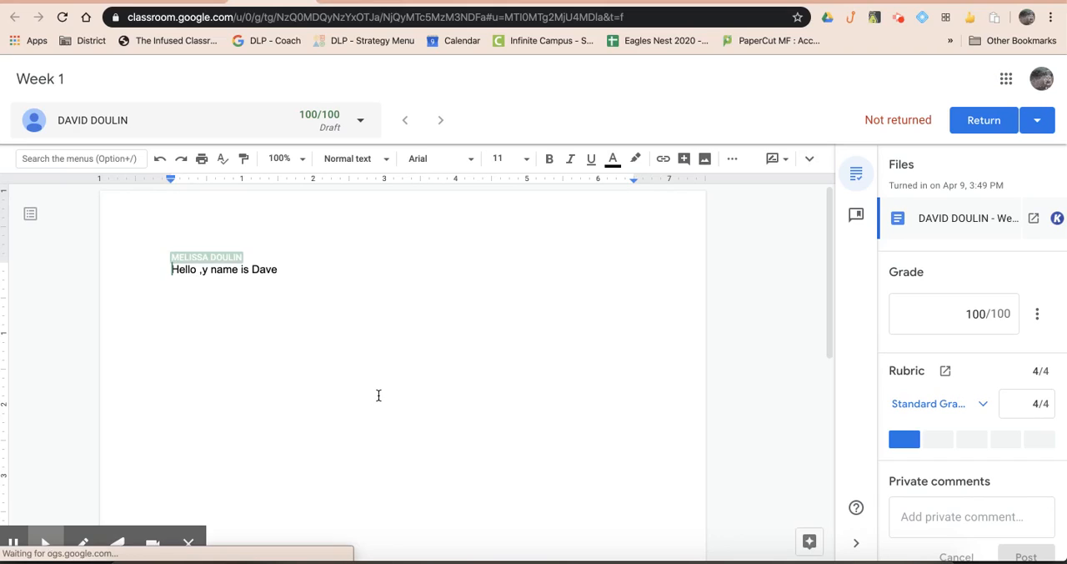
# Step: Rate the student's work at the rubric's 1-point level and open the overall grade for editing
pyautogui.click(1041, 442)
pyautogui.click(1010, 442)
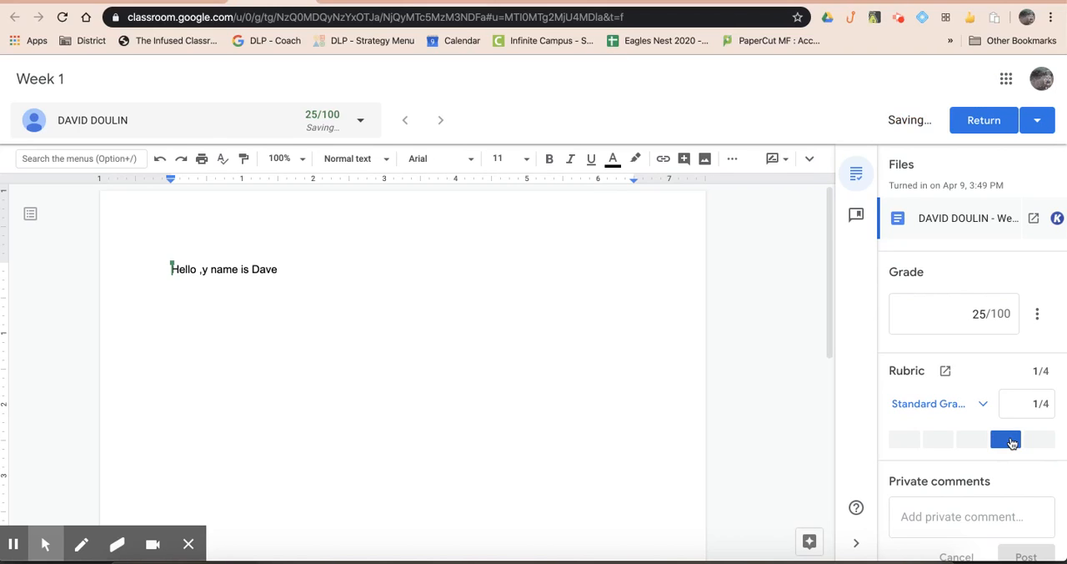
pyautogui.click(1009, 317)
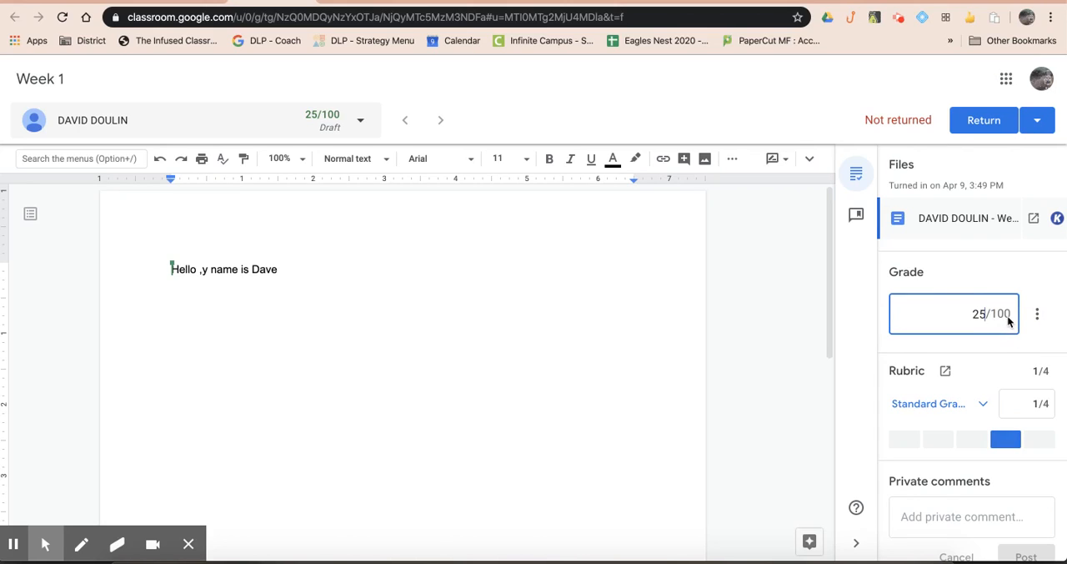